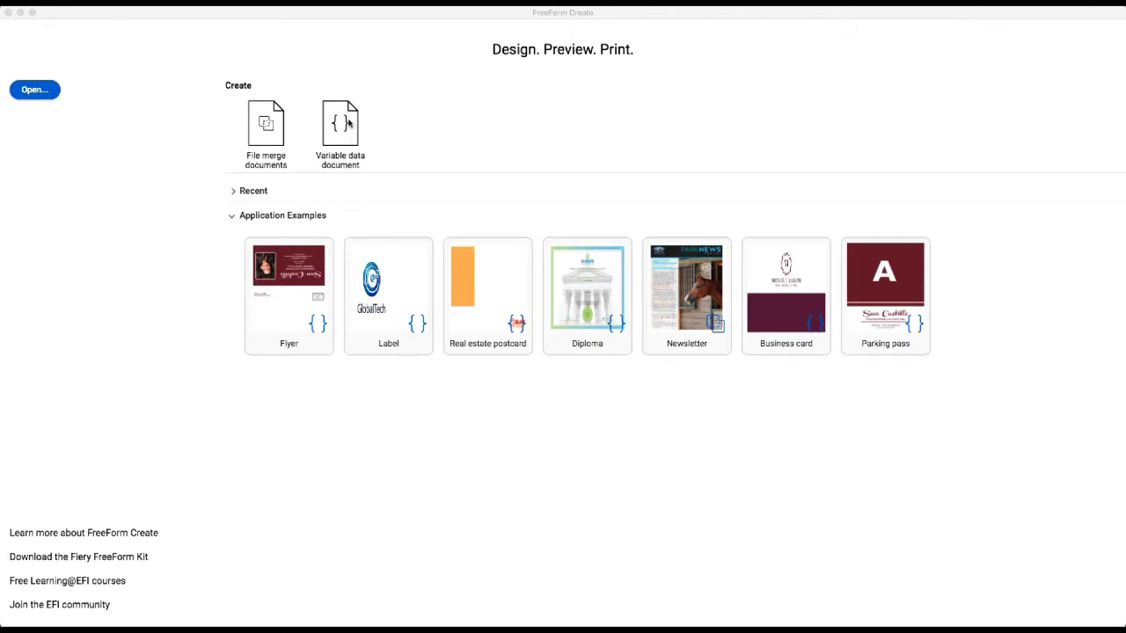
Start a variable data document using Variable data > Business card > Final > m&m_bc_landscape_master.pdf as master
left_click(345, 124)
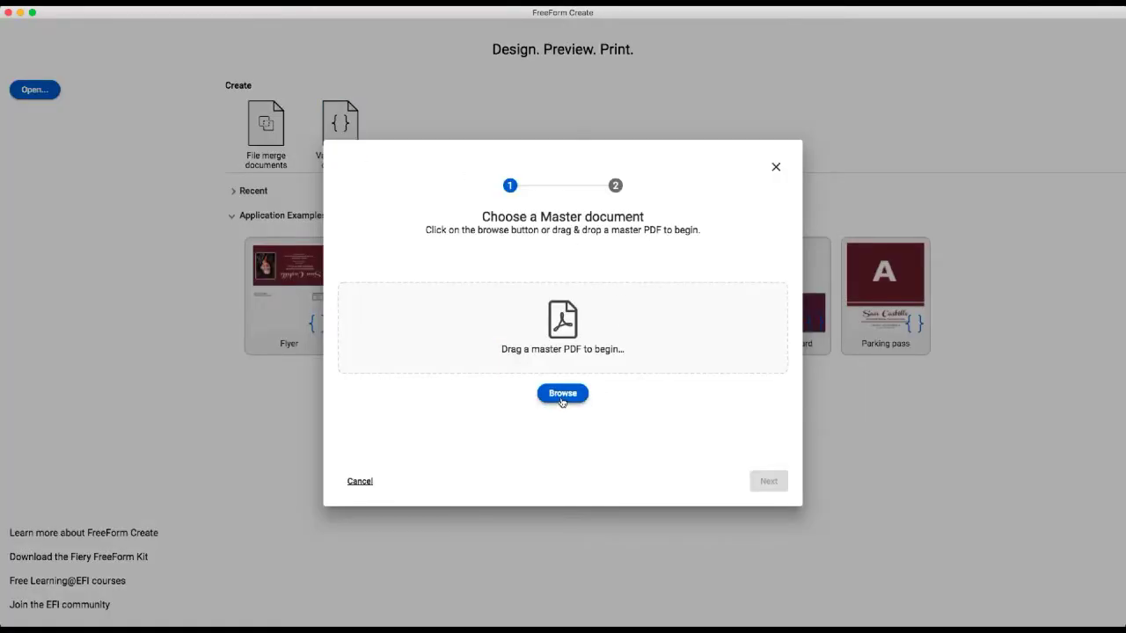
left_click(562, 393)
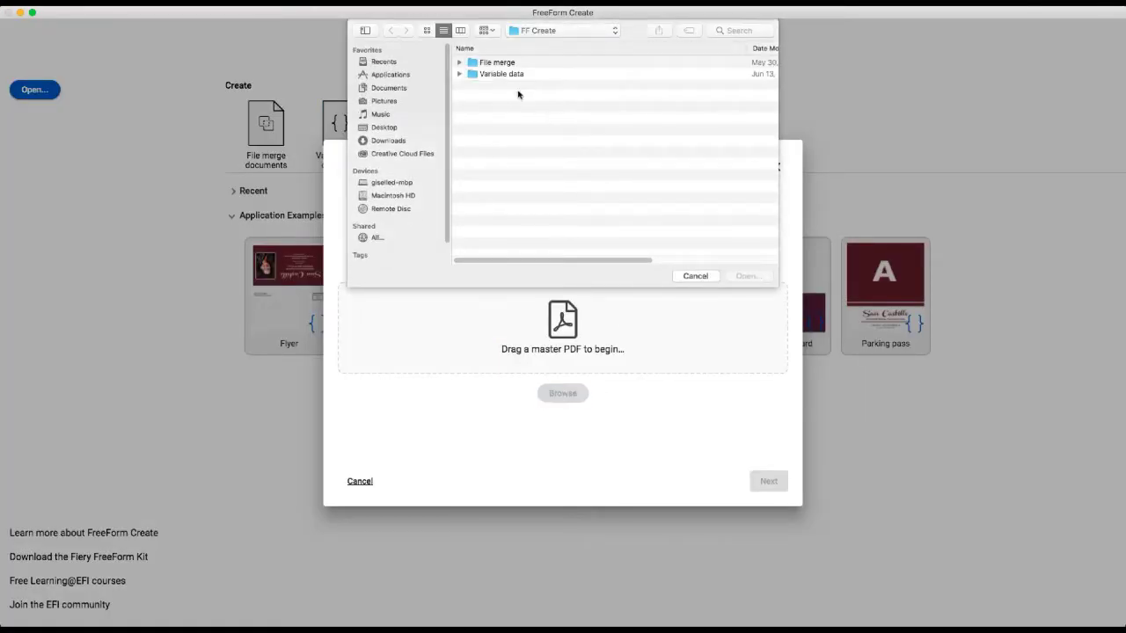
left_click(514, 76)
double_click(514, 76)
double_click(514, 63)
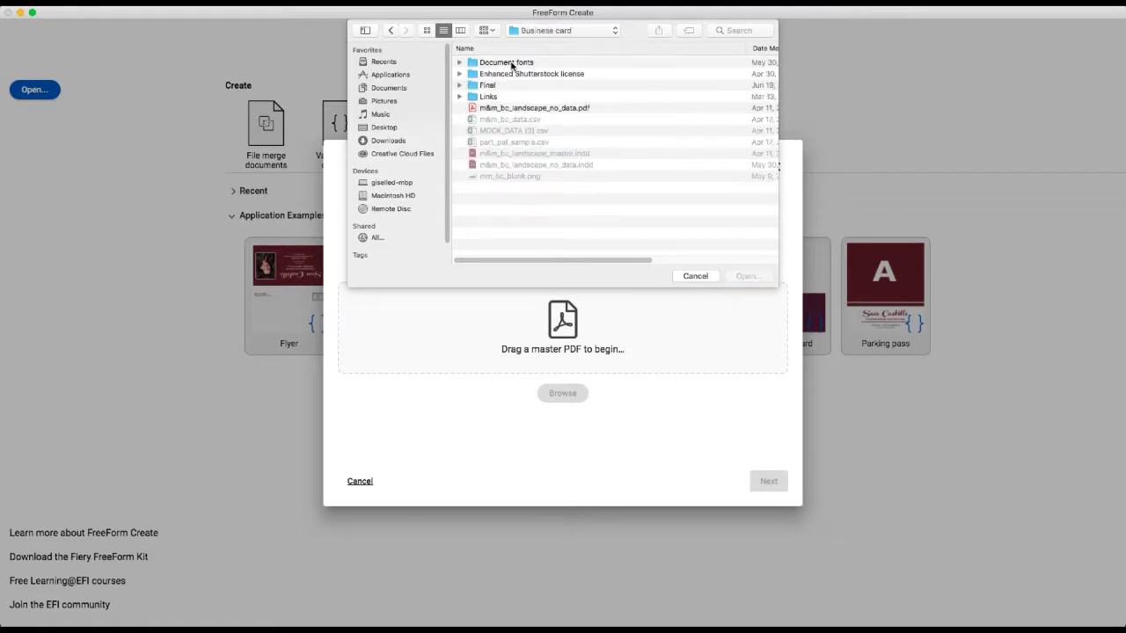
double_click(509, 85)
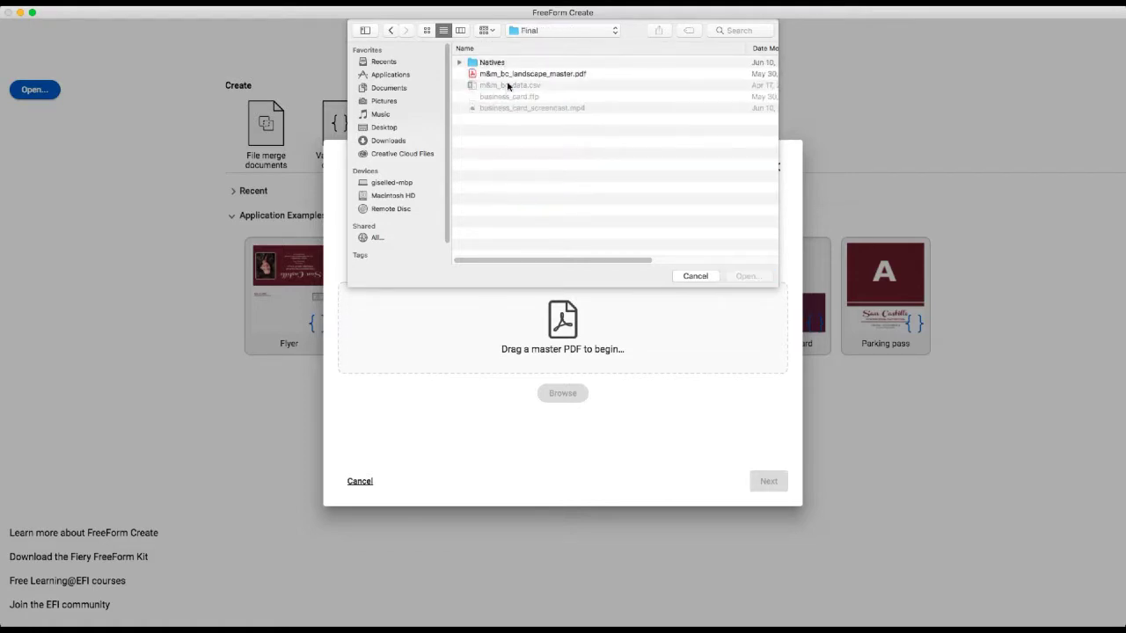
left_click(517, 76)
left_click(747, 276)
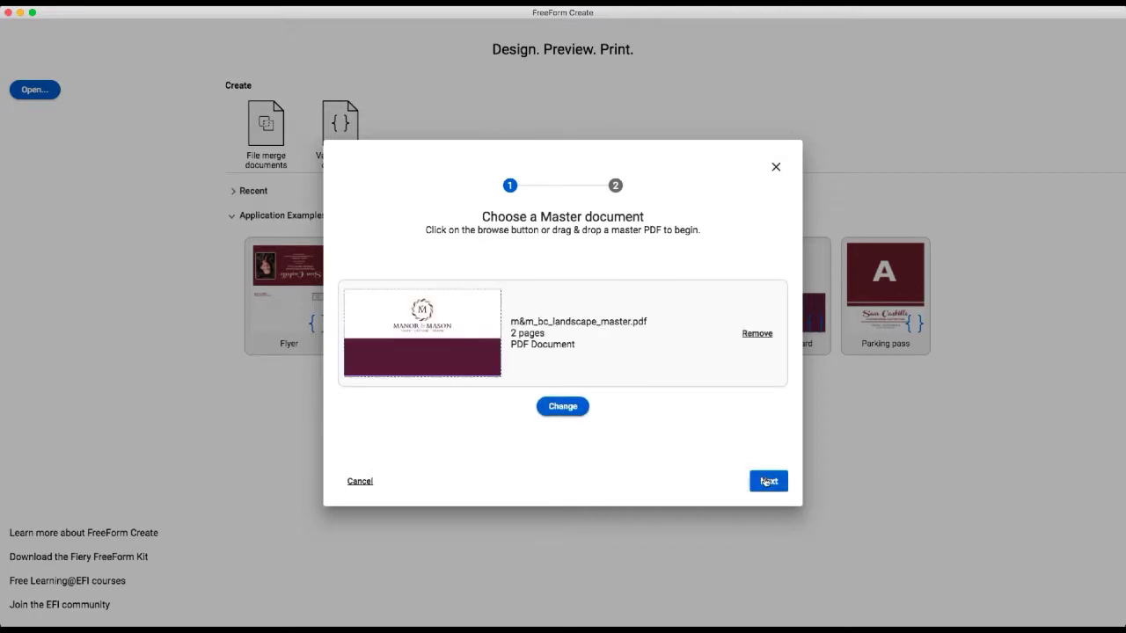
Link m&m_bc_data.csv as the data source and create the business card design
left_click(765, 481)
left_click(560, 394)
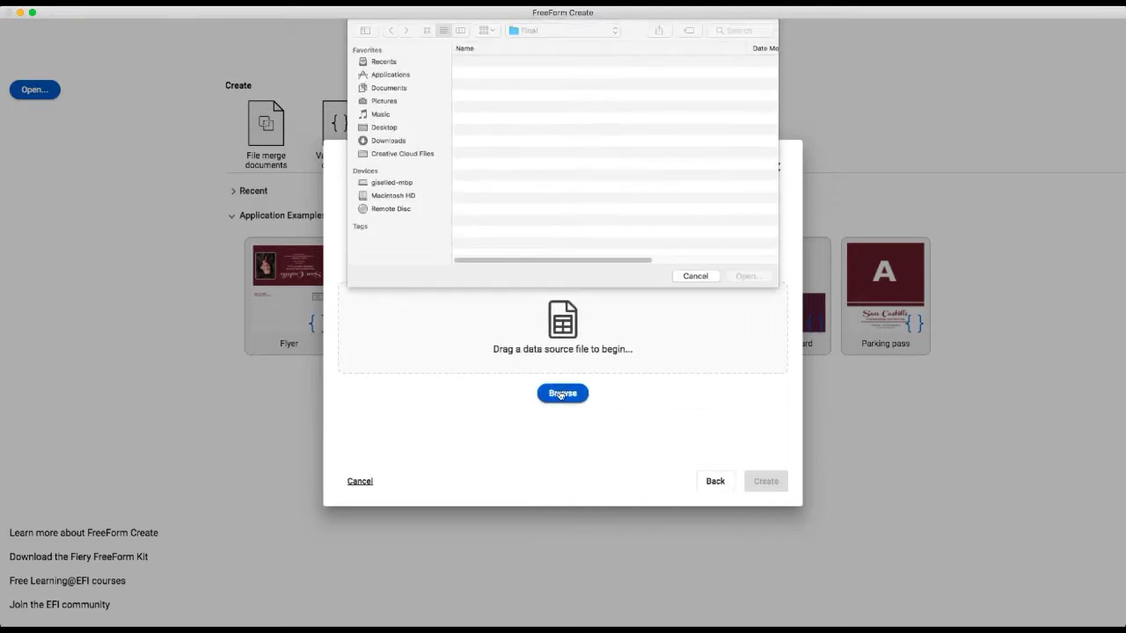
left_click(524, 86)
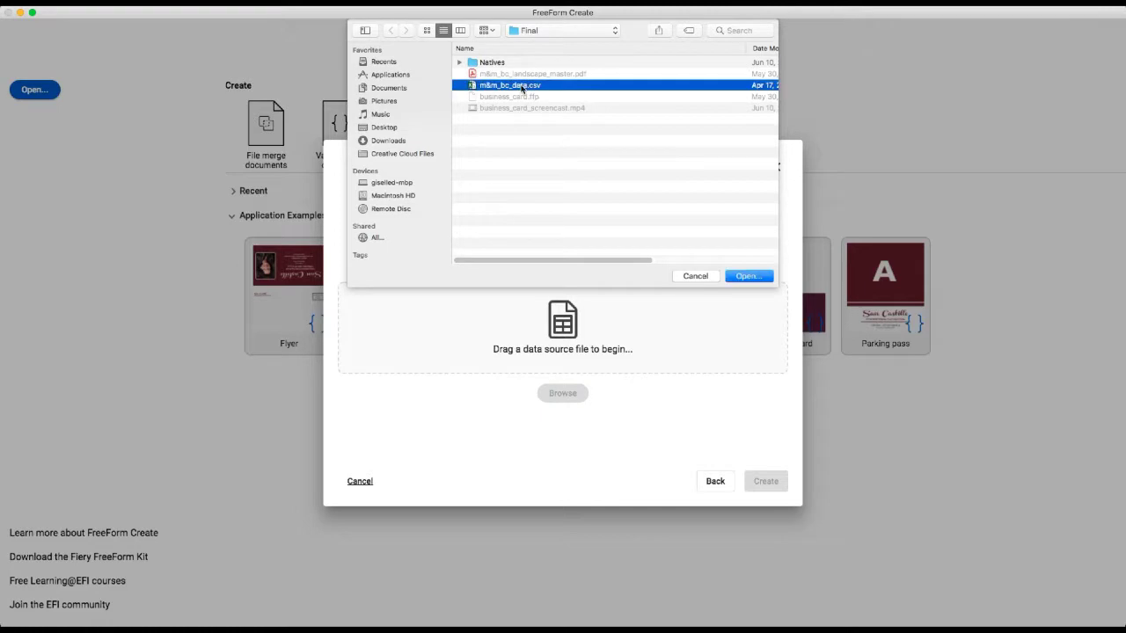
left_click(753, 277)
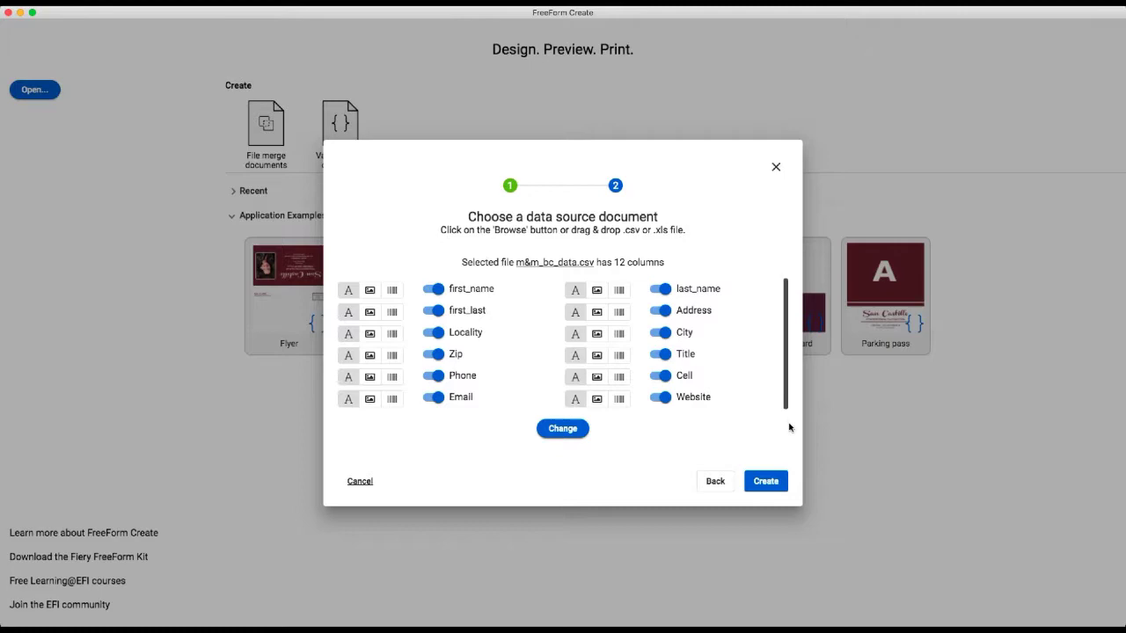
left_click(775, 482)
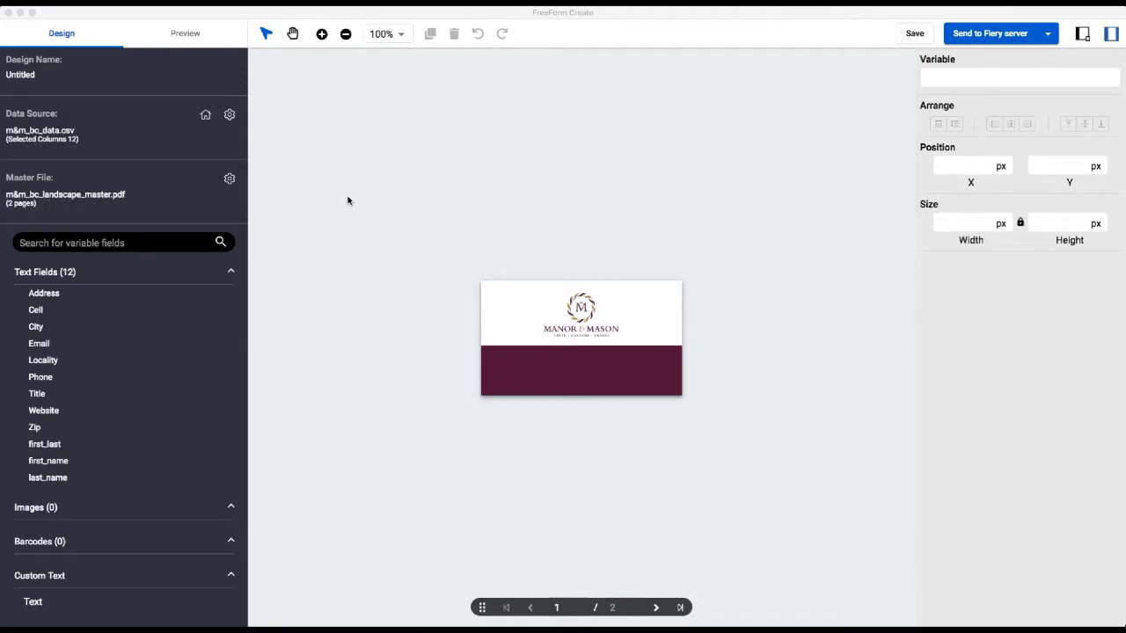
Zoom the card to 300% and place the first_last field on the maroon band
left_click(322, 34)
left_click(323, 33)
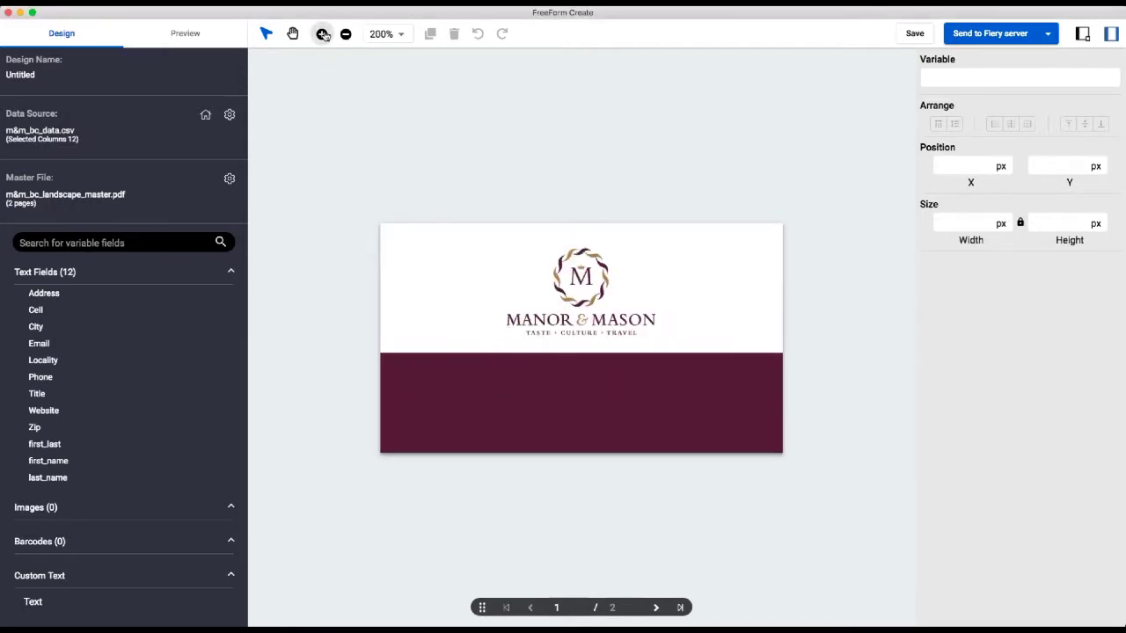
left_click(323, 34)
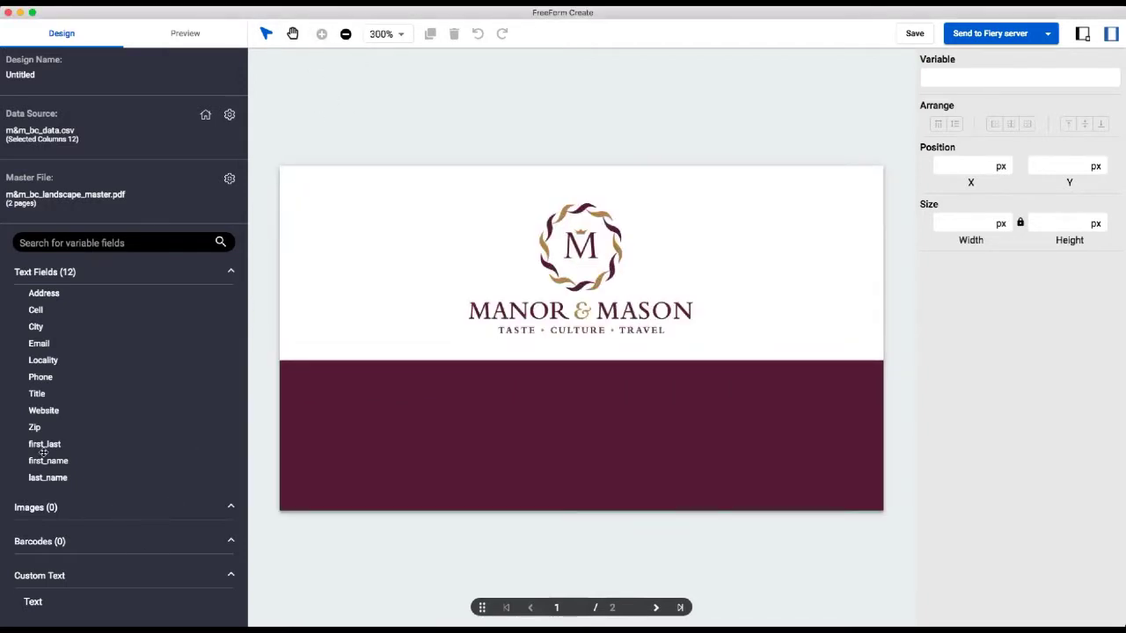
left_click_drag(35, 447, 819, 395)
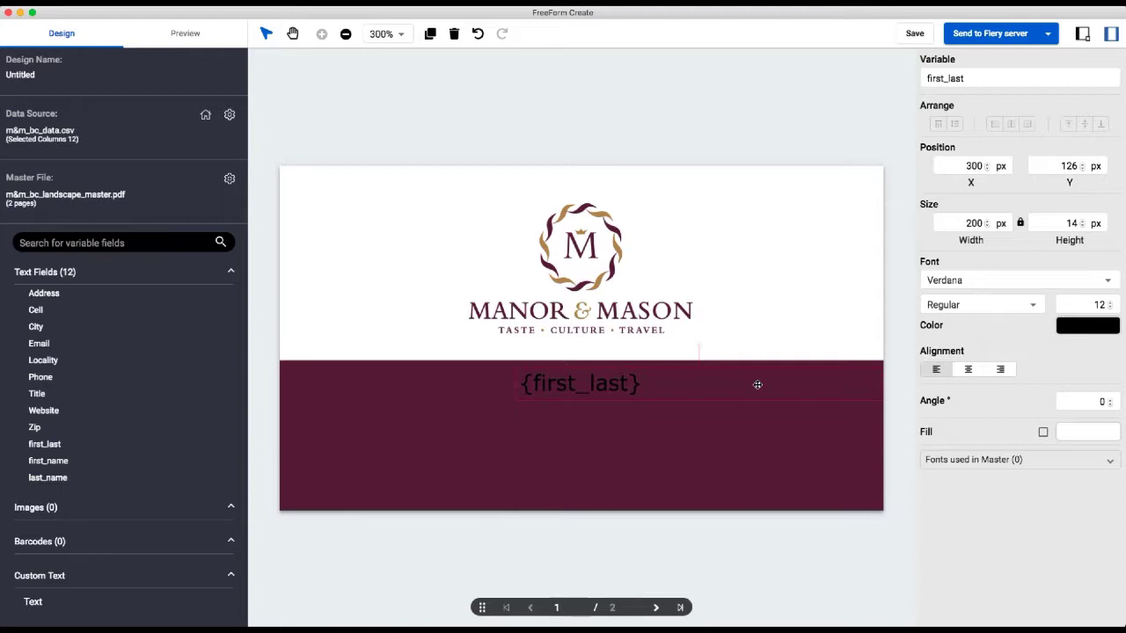
Right-align the name field and set its font to Arial Black
left_click(1001, 371)
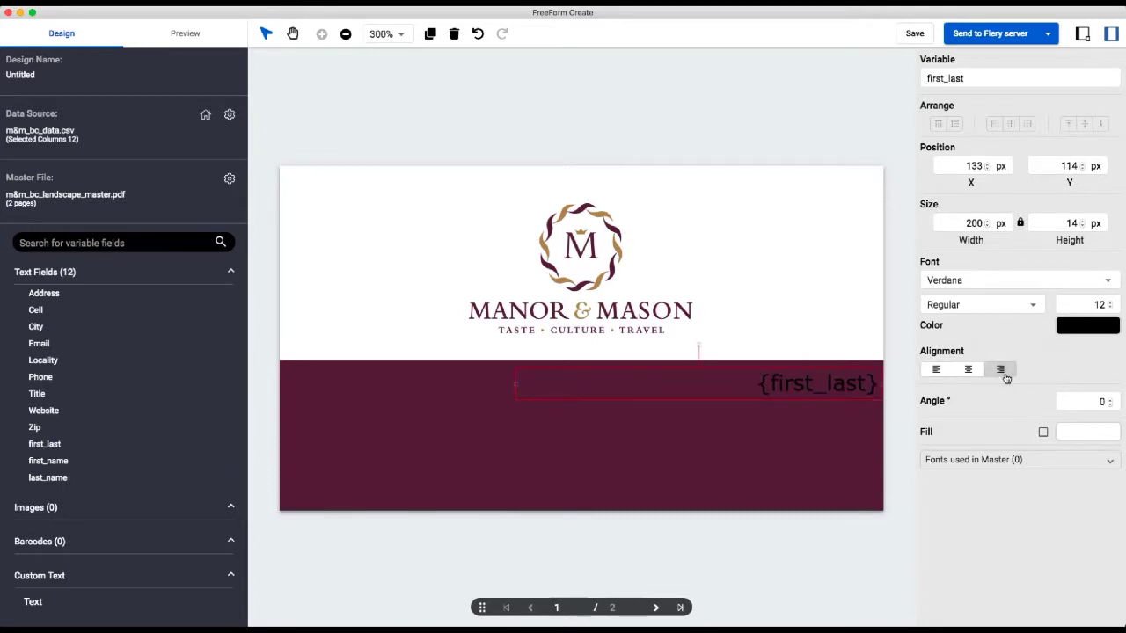
left_click(1069, 280)
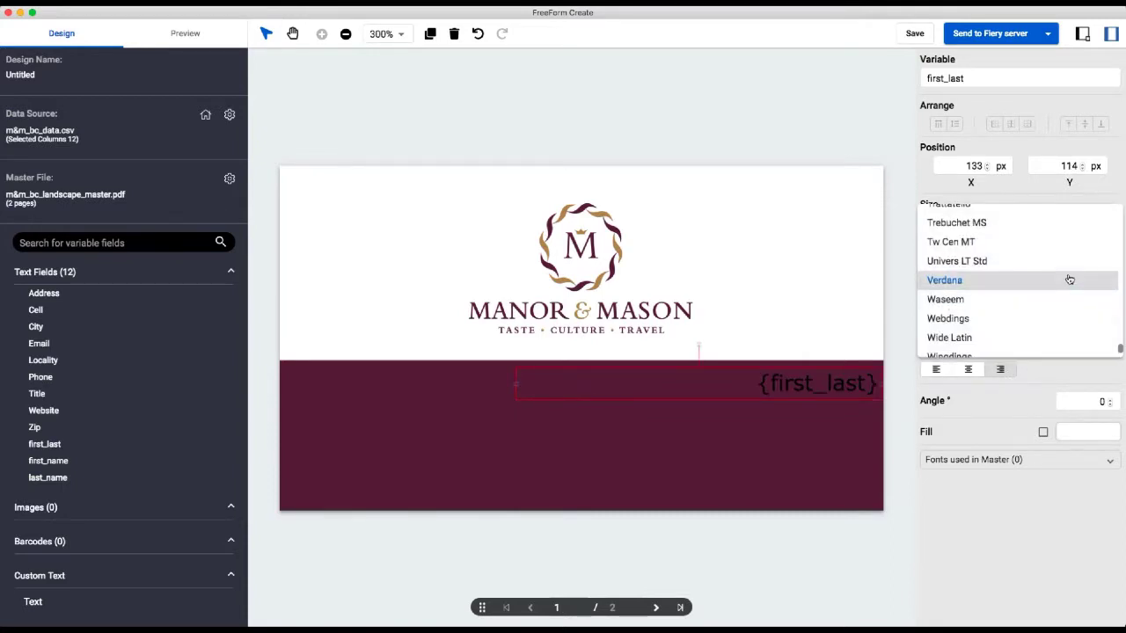
scroll(1068, 280, "up", 20)
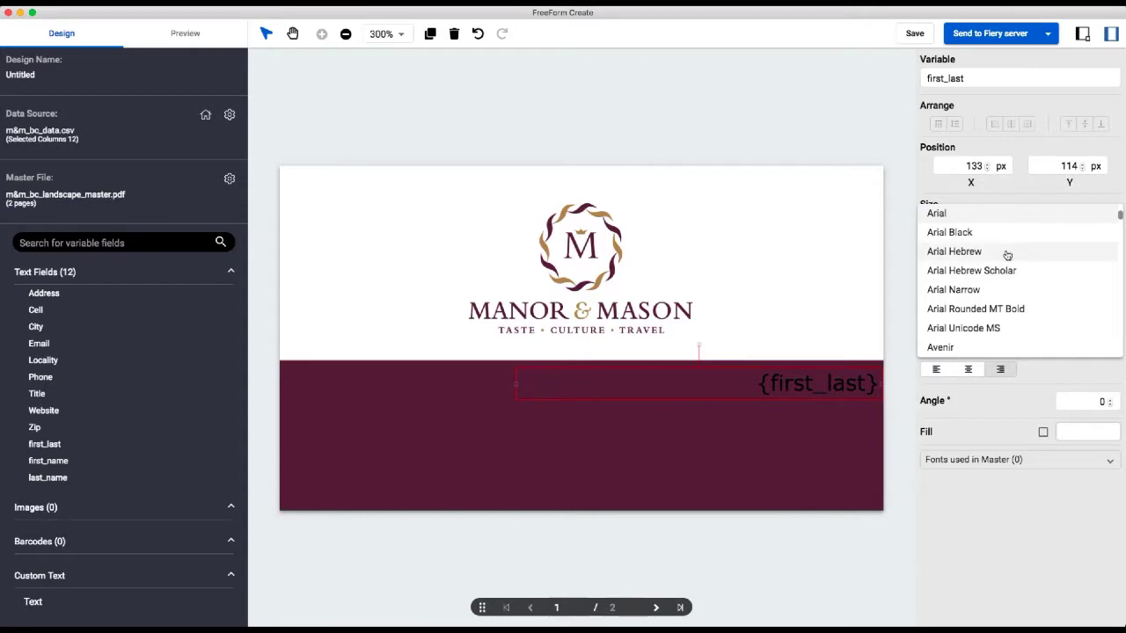
left_click(965, 234)
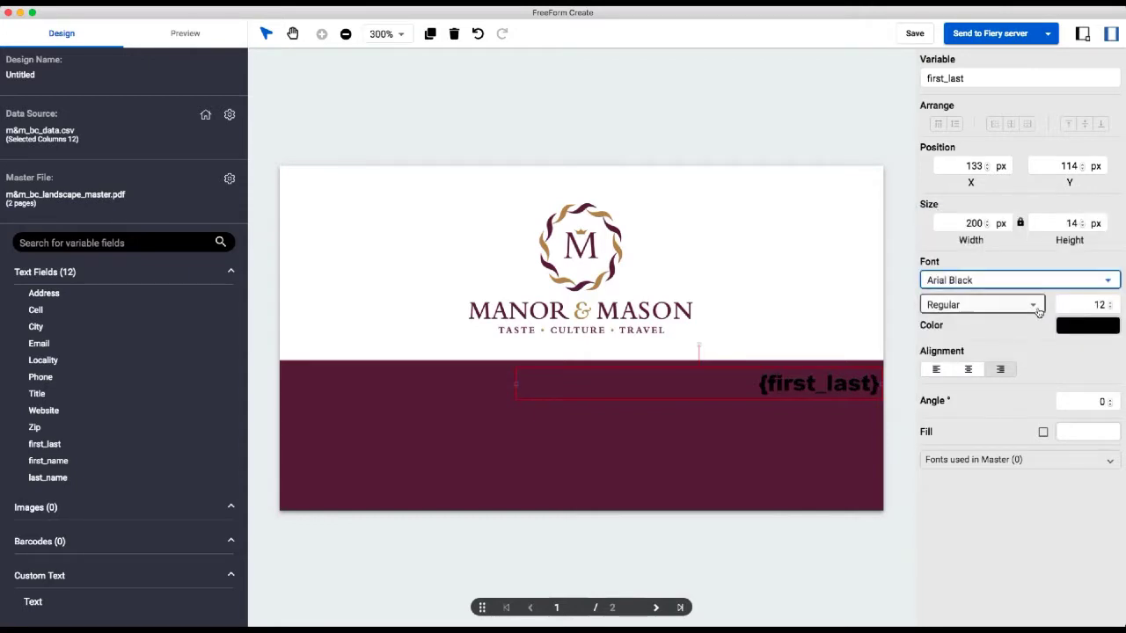
Set the {first_last} text colour to the white preset (CMYK 0/0/0/0)
left_click(1095, 329)
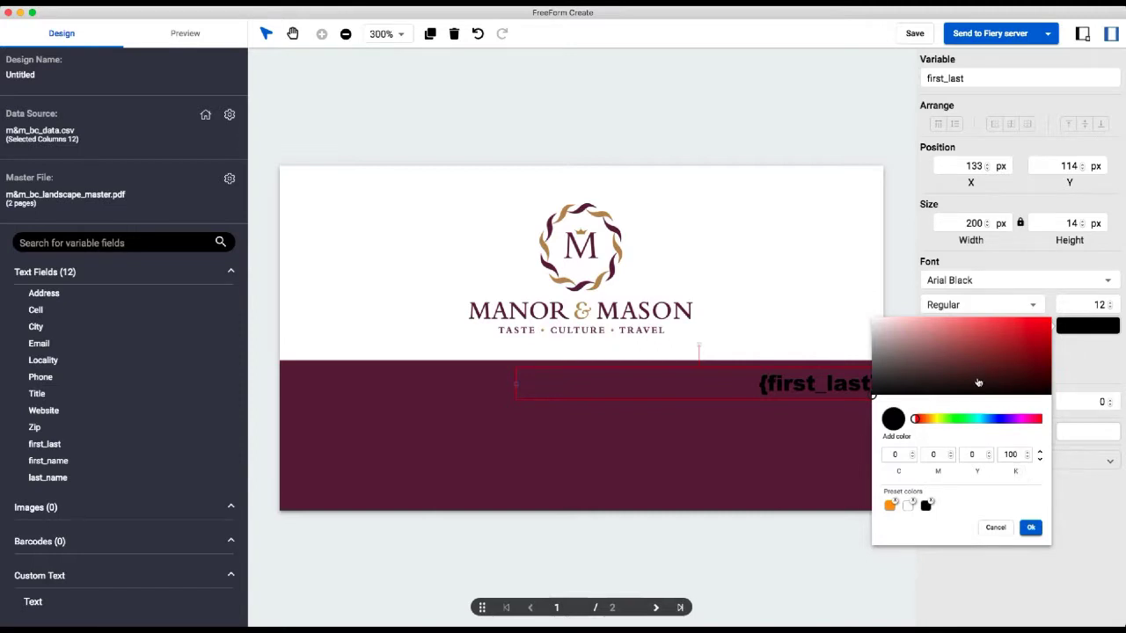
left_click(908, 507)
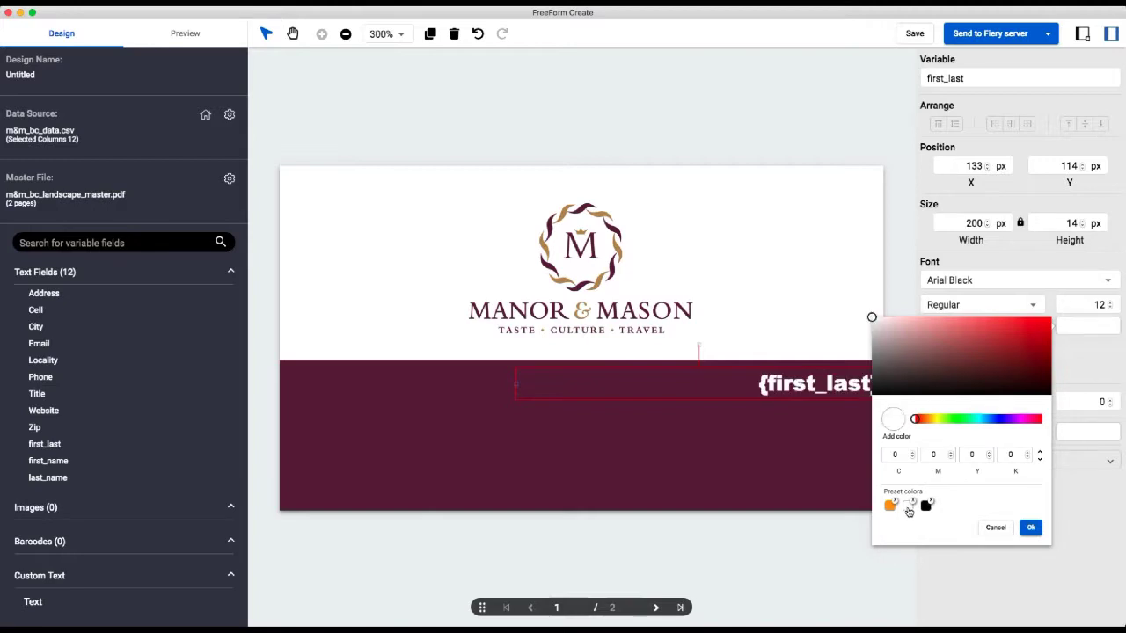
left_click(1031, 527)
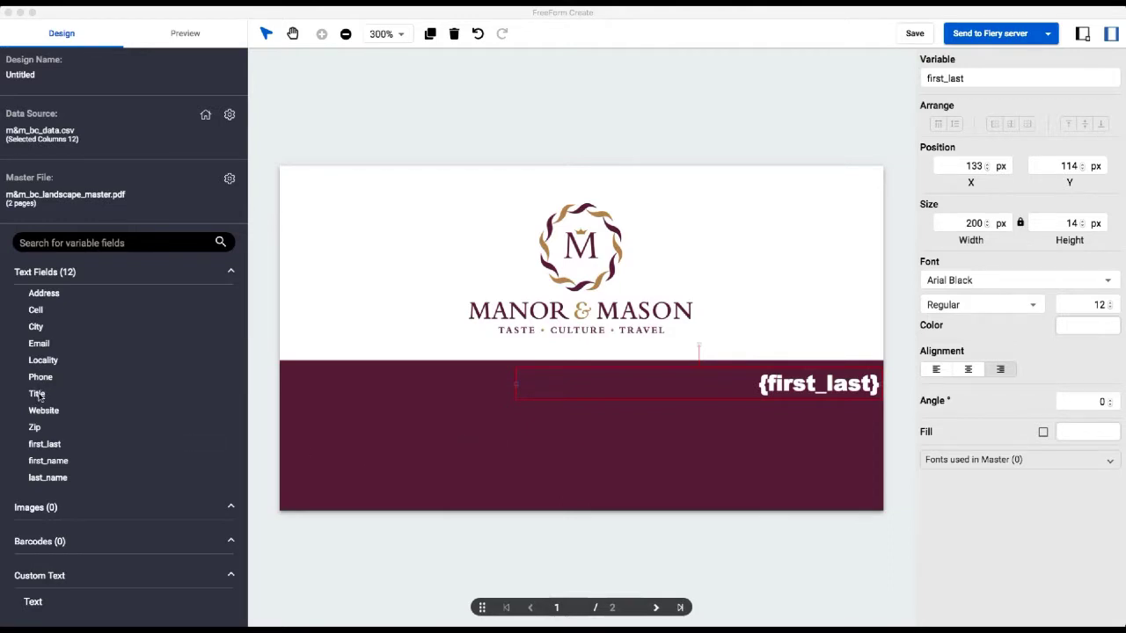
Add the Title field below the name in Arial Regular, one point smaller
left_click_drag(35, 393, 839, 430)
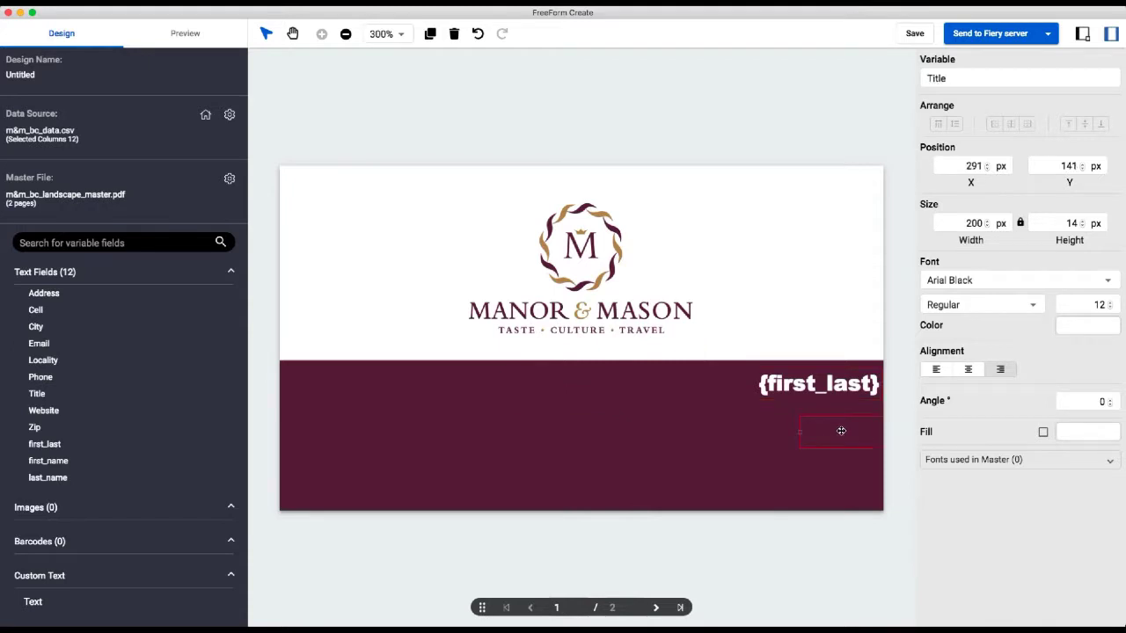
left_click_drag(717, 429, 721, 417)
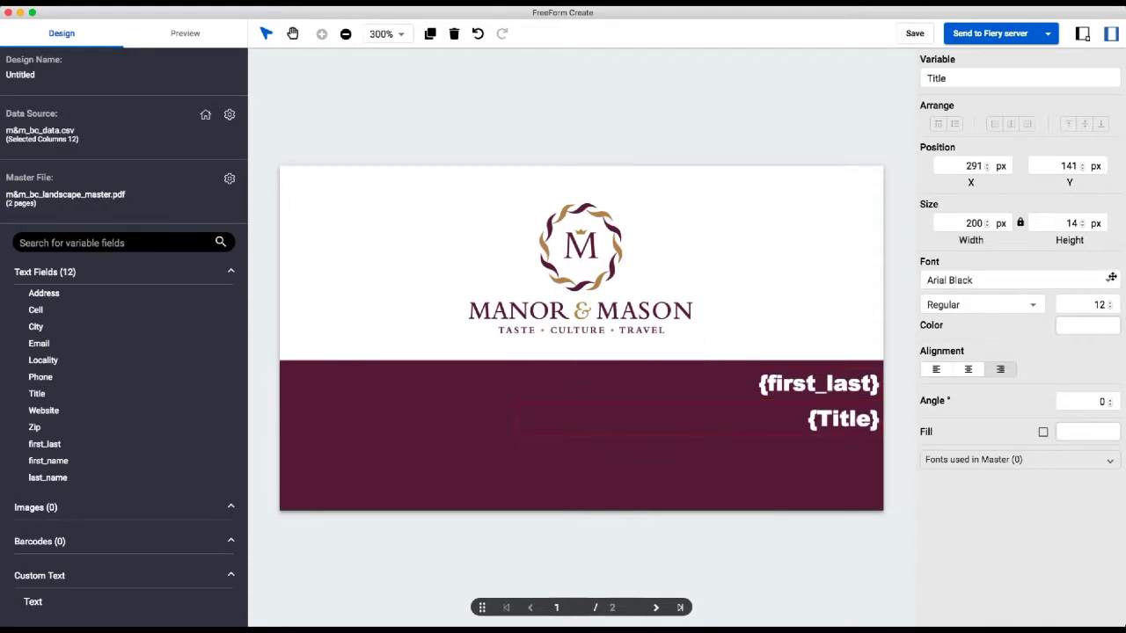
left_click(1108, 282)
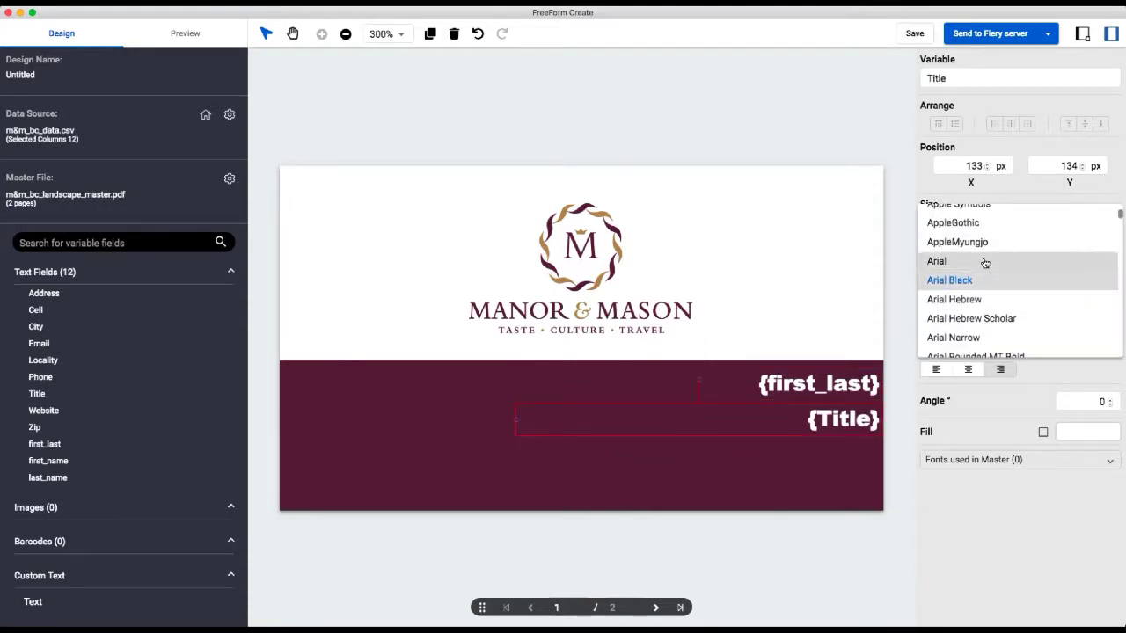
left_click(984, 262)
left_click(1110, 306)
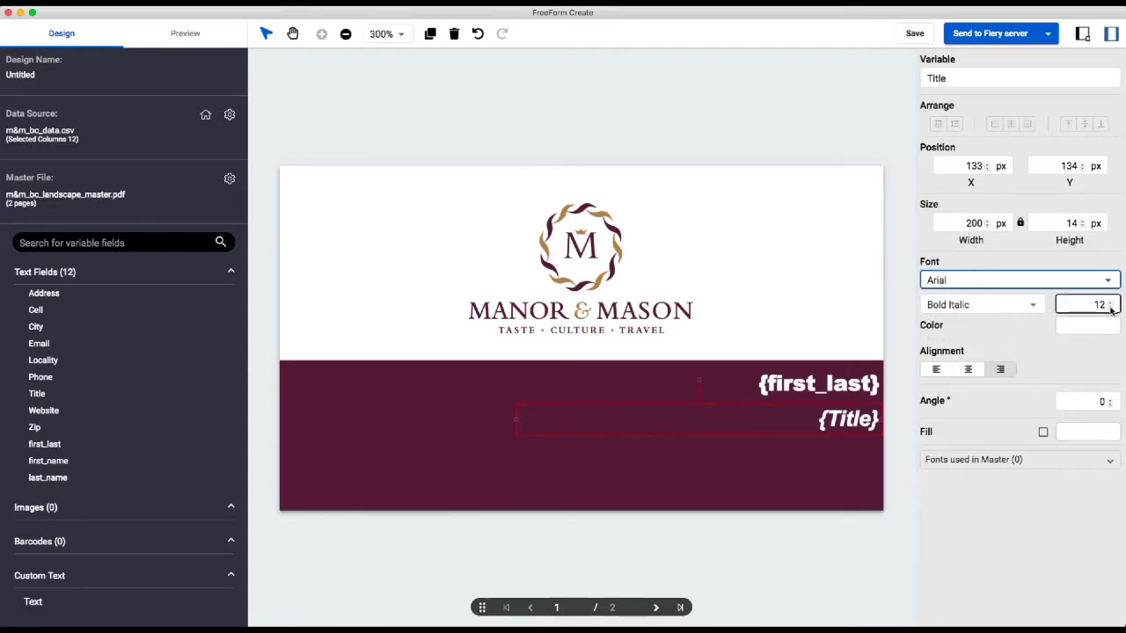
left_click(1110, 308)
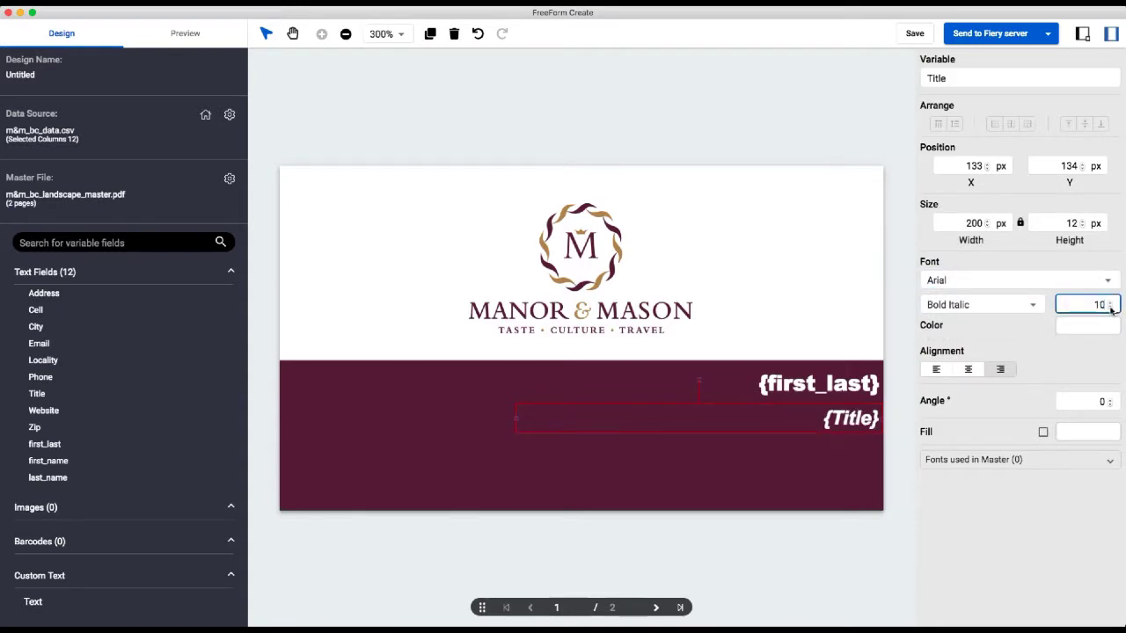
left_click(1026, 305)
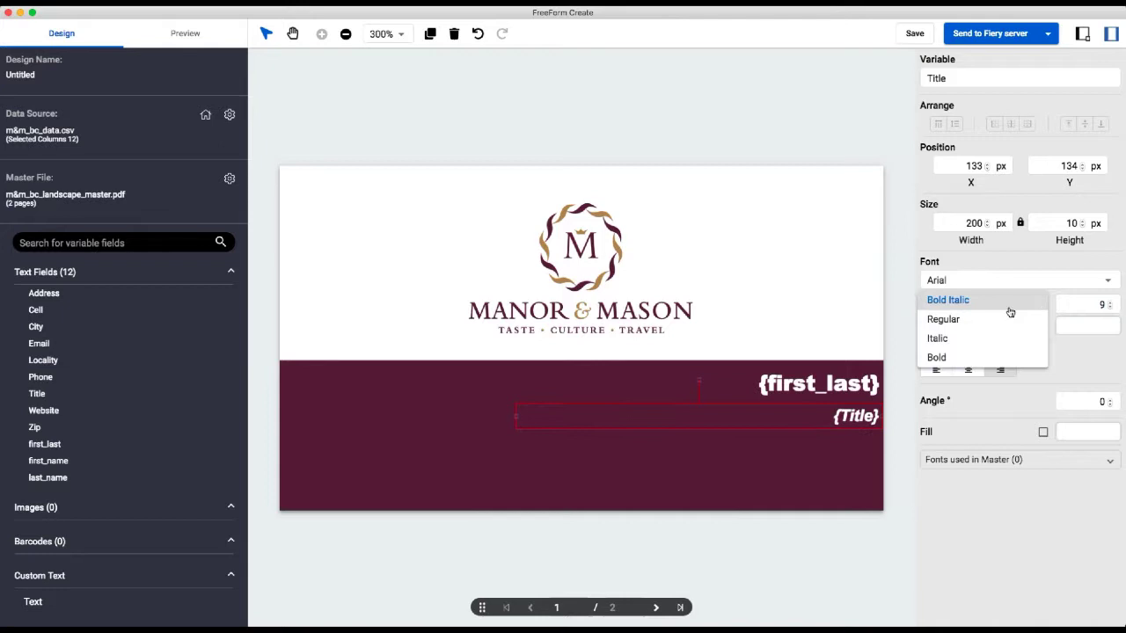
left_click(982, 321)
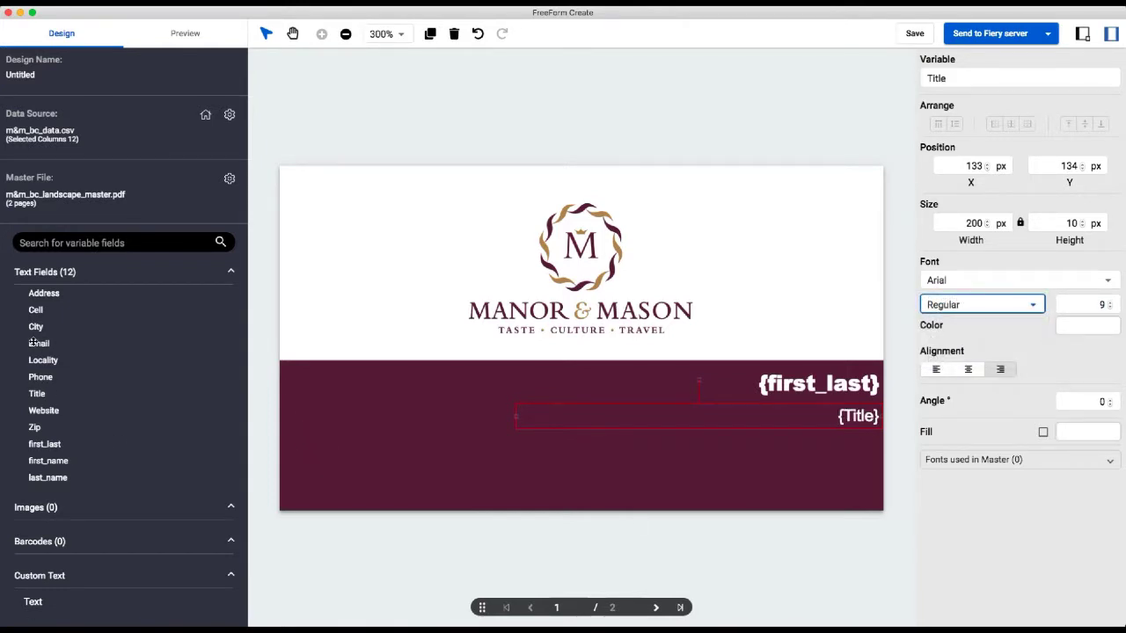
Add the Email and Cell fields stacked below the Title
left_click(78, 361)
left_click_drag(78, 360, 850, 464)
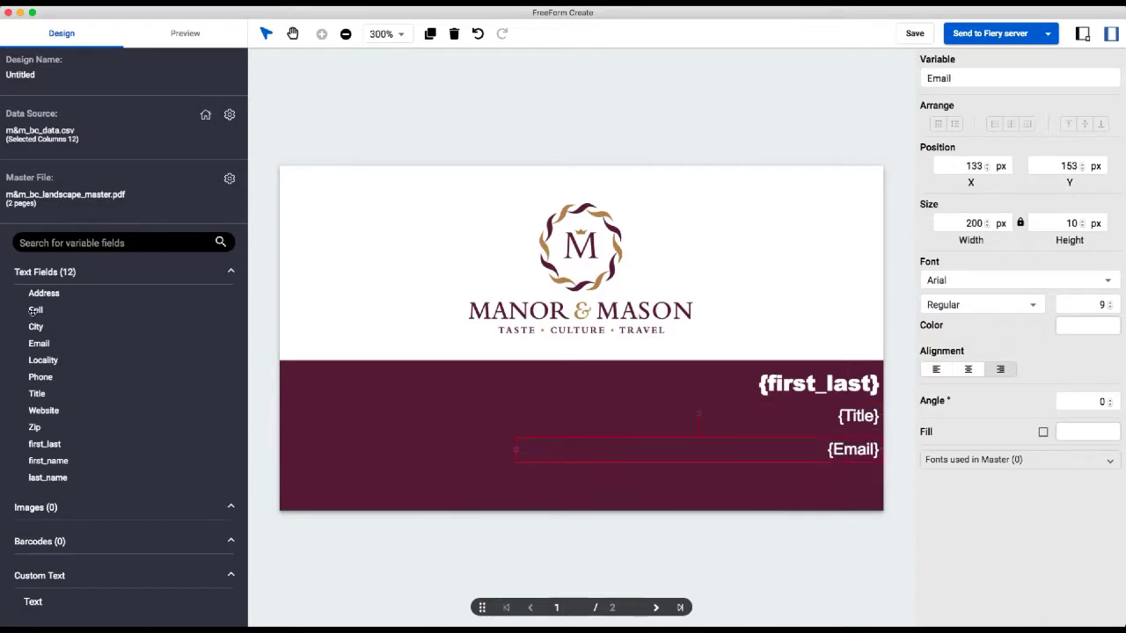
left_click_drag(35, 311, 852, 494)
left_click_drag(732, 464, 731, 475)
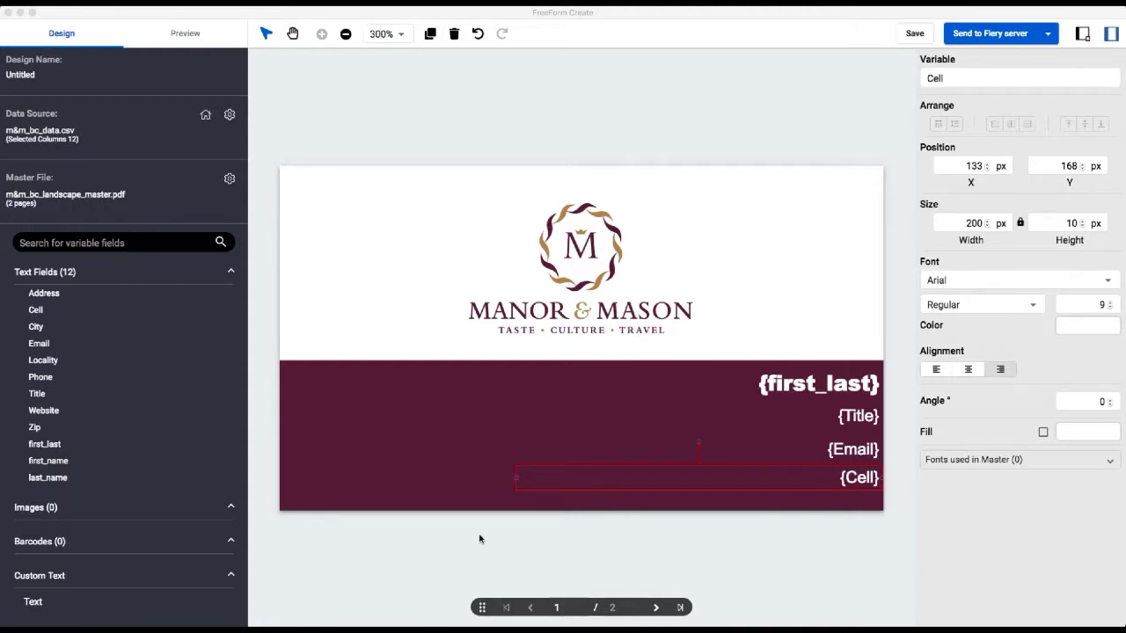
Place a left-aligned {Address} field at the card's left edge with {City} below it
left_click_drag(48, 298, 472, 427)
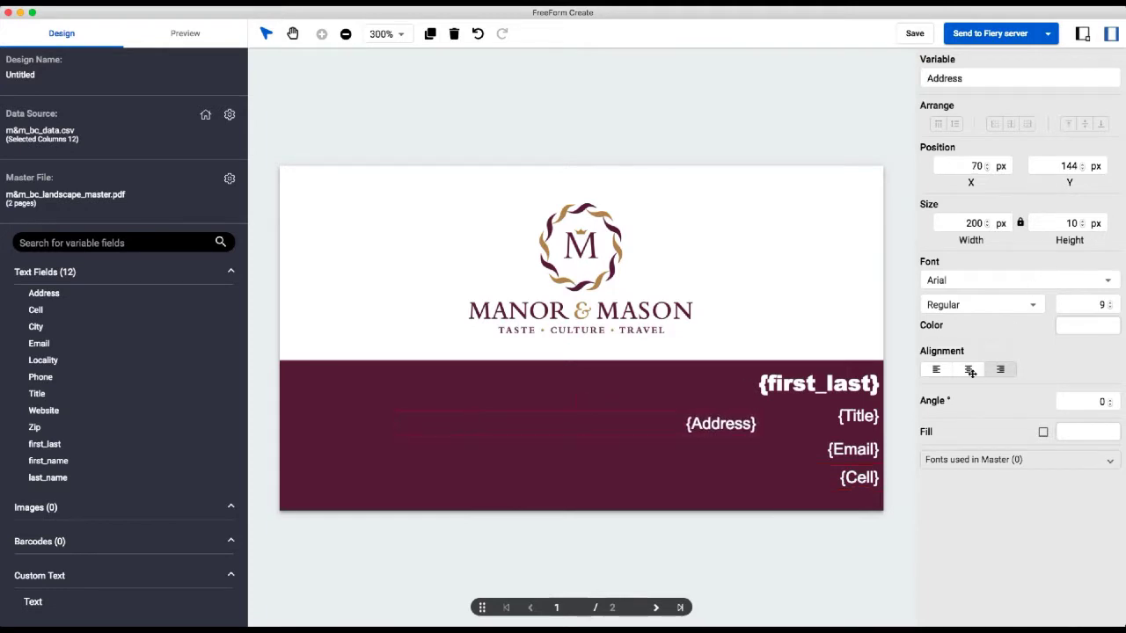
left_click(936, 369)
left_click_drag(403, 424, 308, 410)
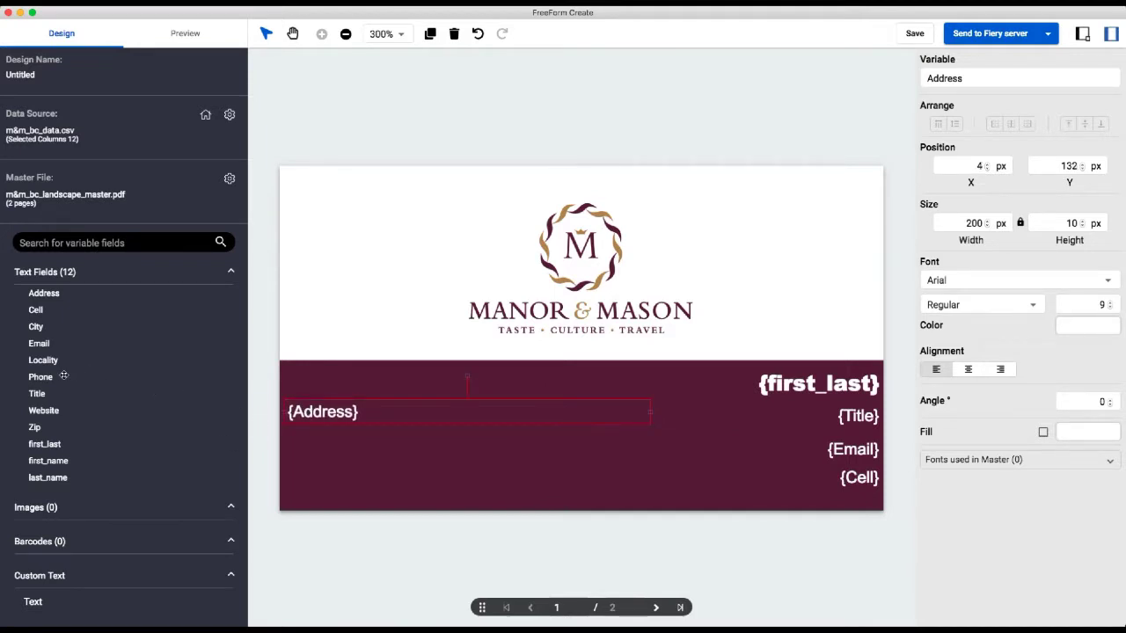
left_click_drag(35, 327, 320, 443)
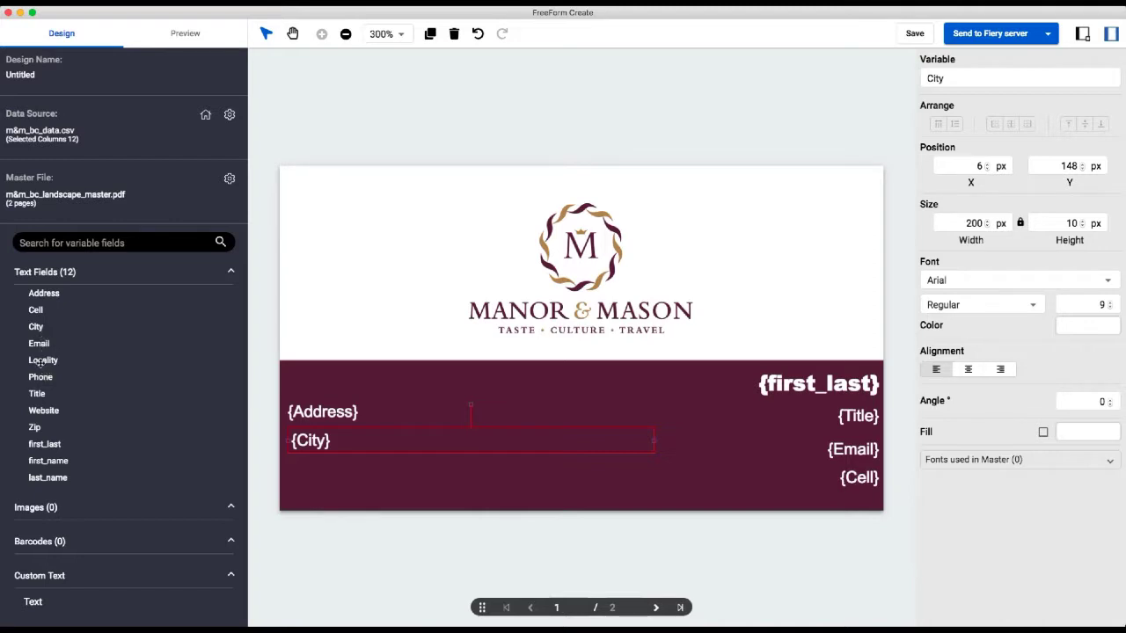
Append the Locality and Zip fields onto the City line
left_click_drag(41, 361, 354, 450)
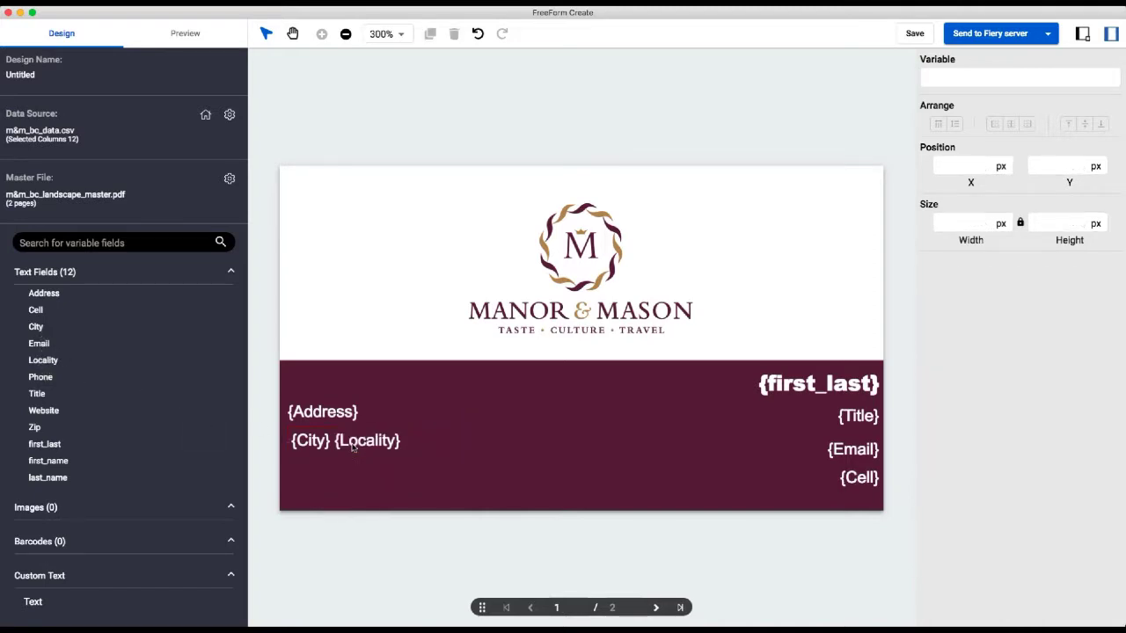
left_click(350, 442)
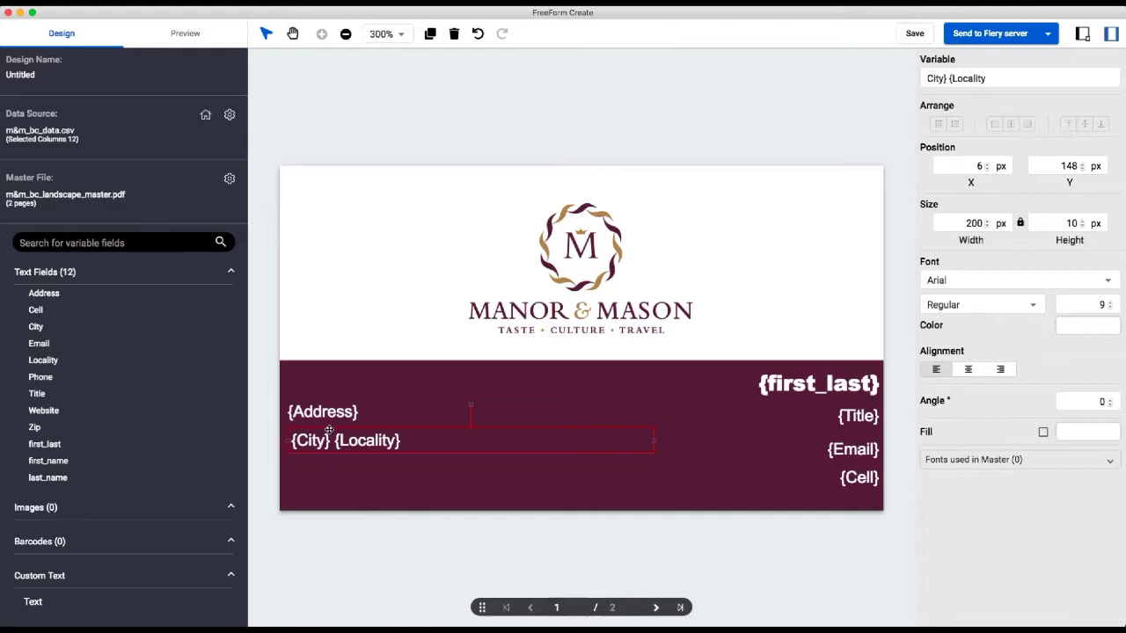
left_click_drag(35, 427, 420, 441)
left_click(421, 441)
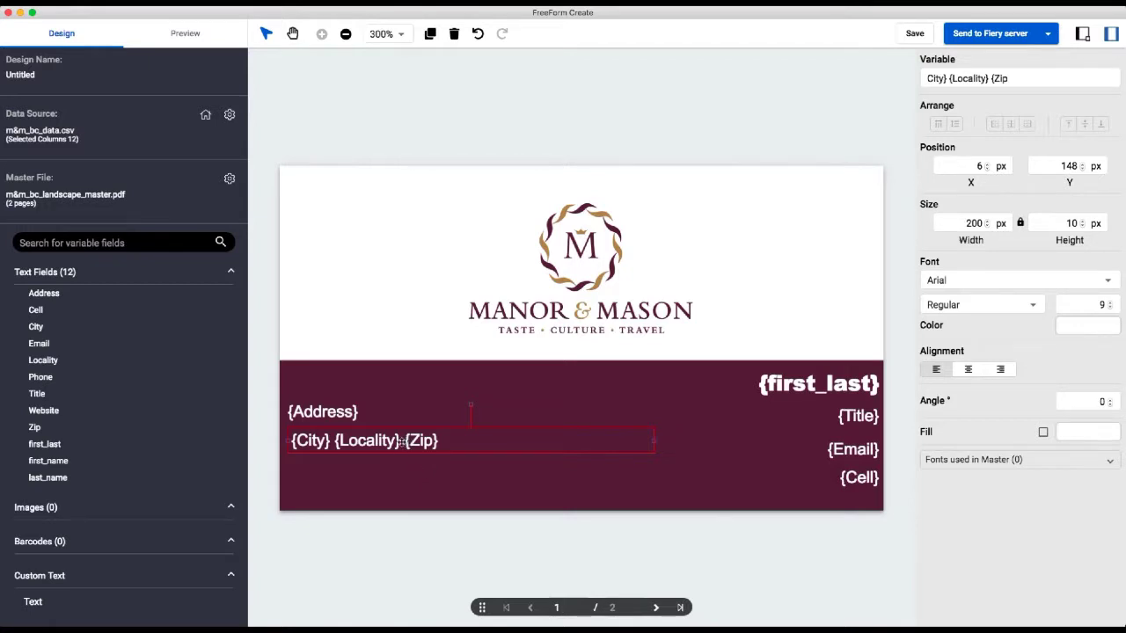
Fix the line's spacing and add a comma after {City}
double_click(403, 443)
key("Right")
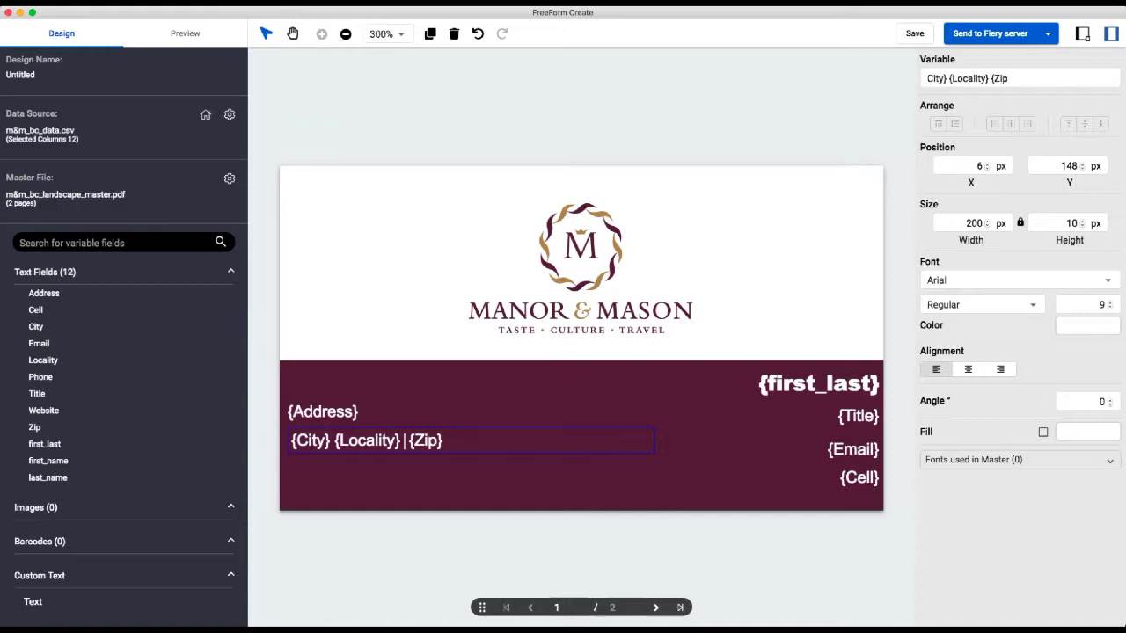
key("BackSpace")
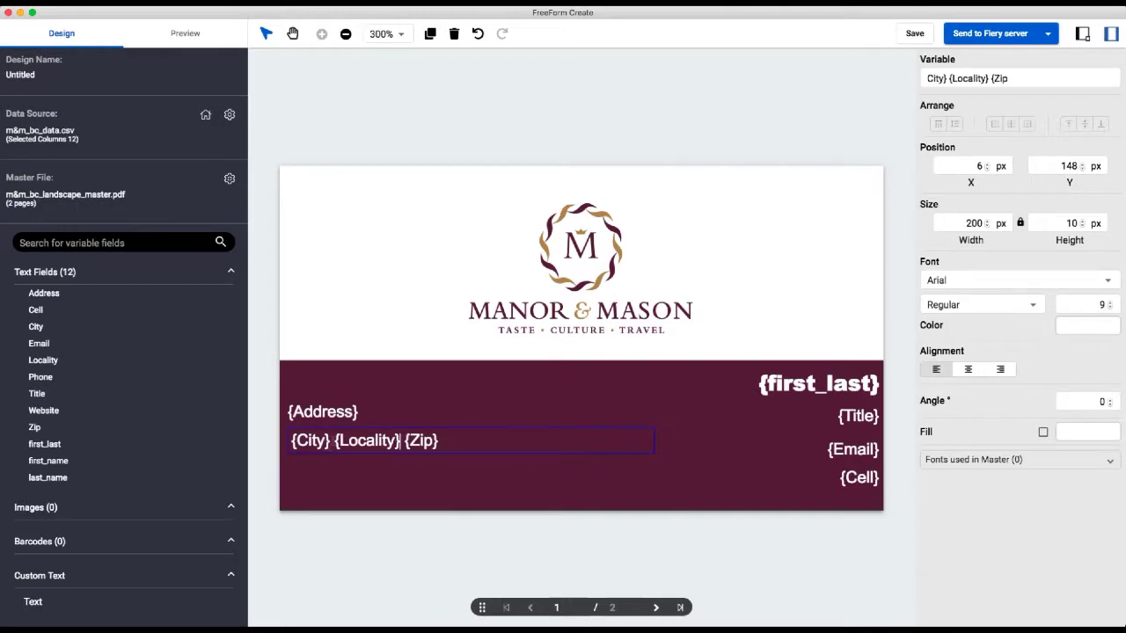
left_click(333, 441)
left_click(330, 440)
type(",")
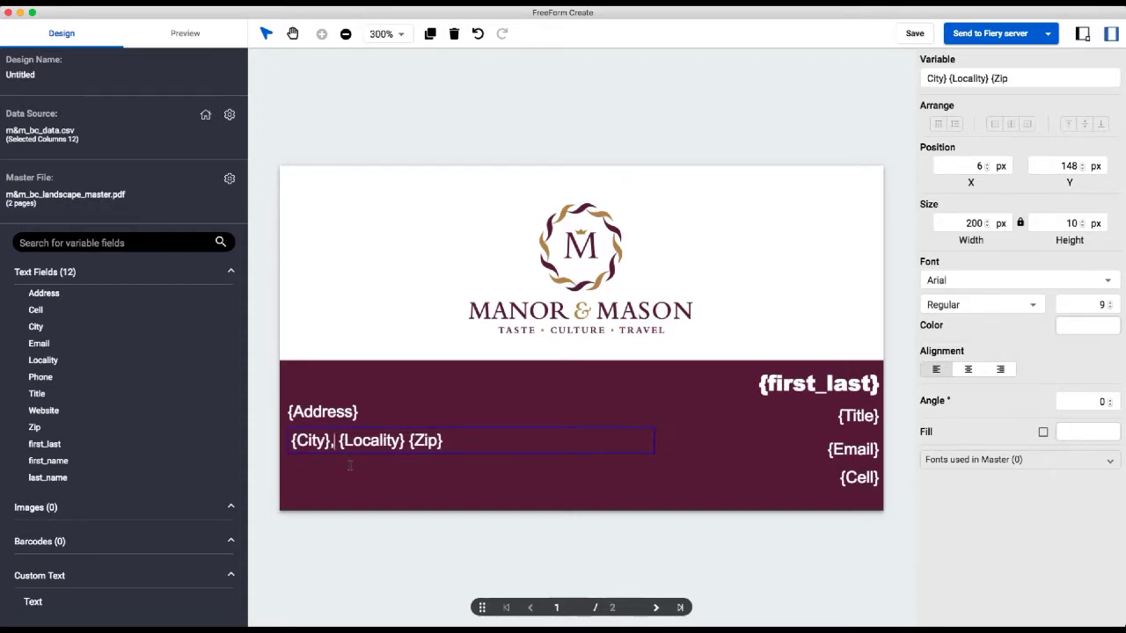
Add the {Website} field at the lower left, below the address lines
left_click(406, 342)
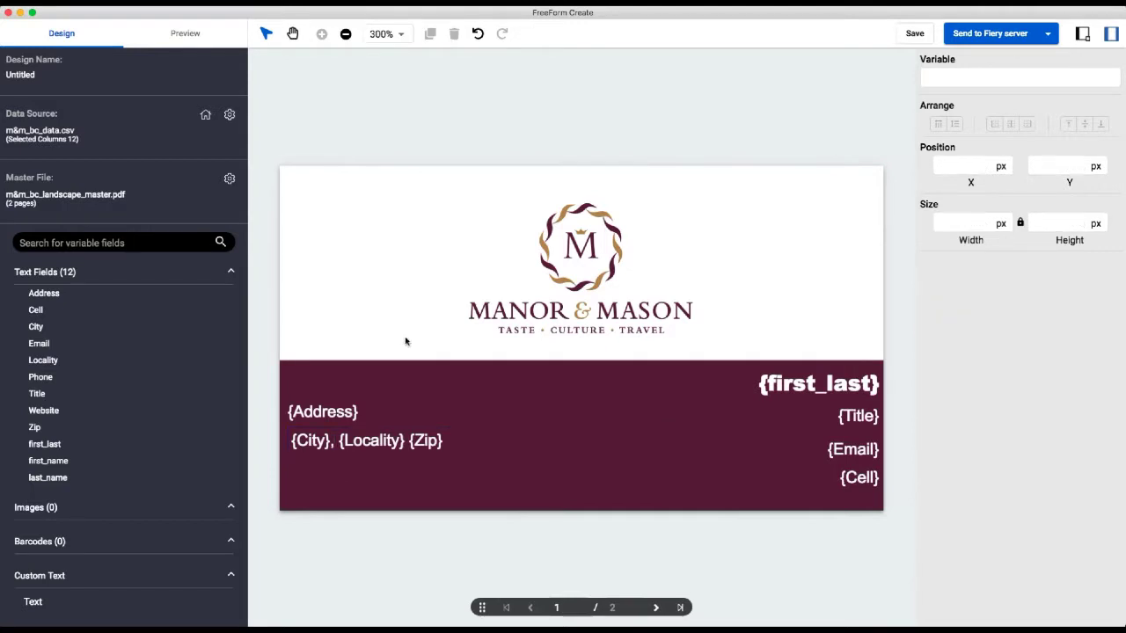
left_click_drag(43, 411, 316, 480)
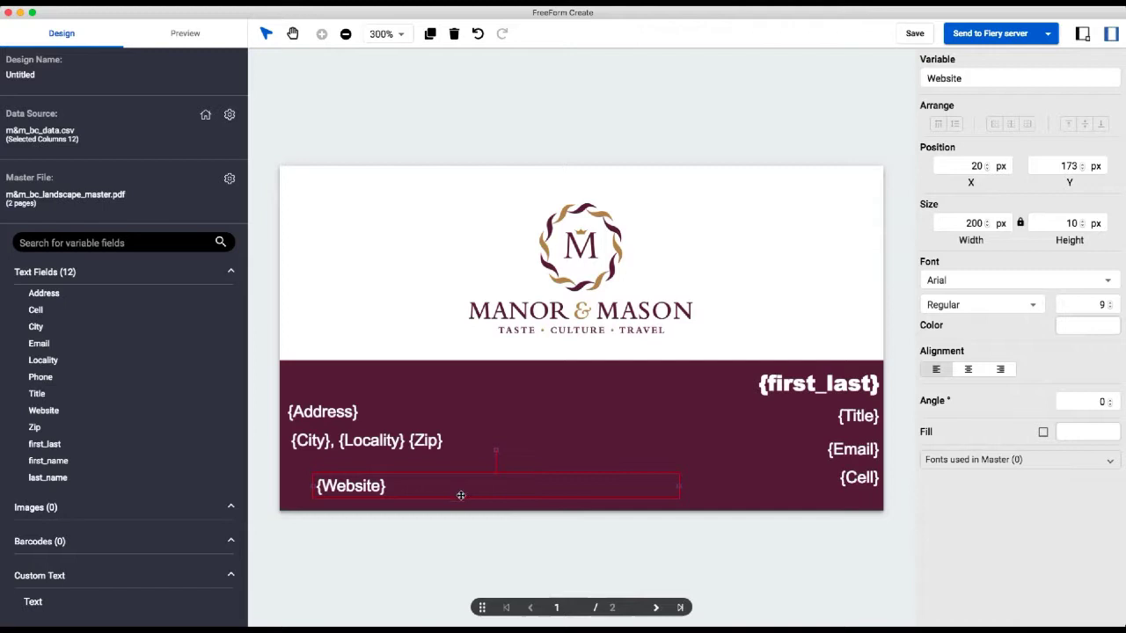
left_click_drag(321, 482, 309, 473)
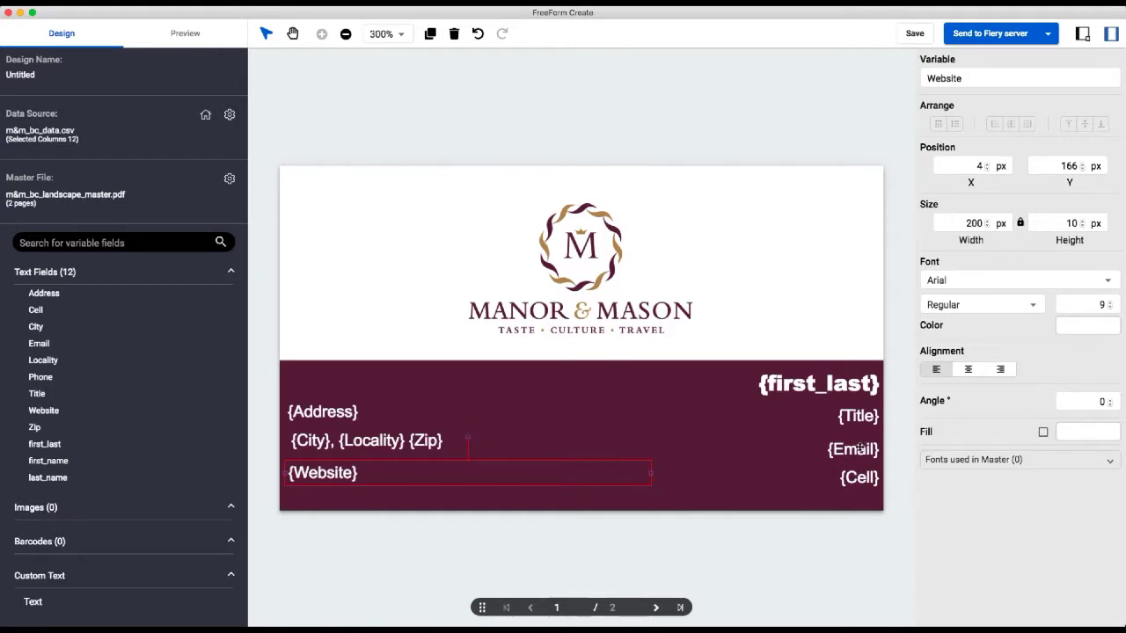
Tidy spacing: raise Email to Y 149, pull Cell up, nudge Address and Website left
left_click_drag(861, 447, 864, 442)
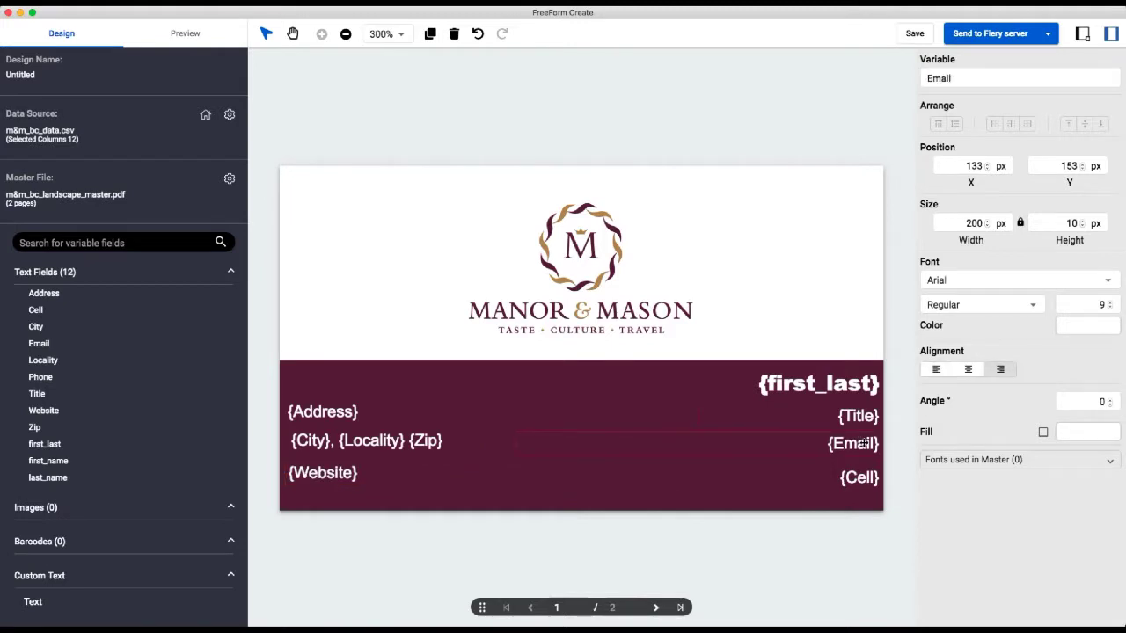
key("Up")
key("Up")
key("Up")
key("Up")
left_click_drag(870, 478, 871, 470)
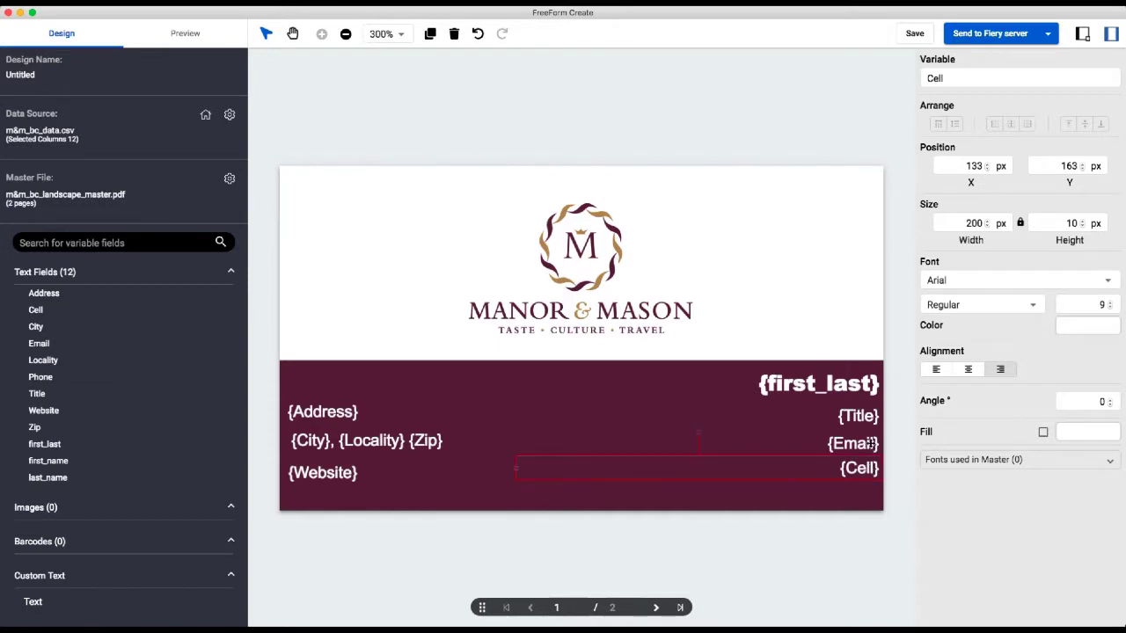
left_click(871, 443)
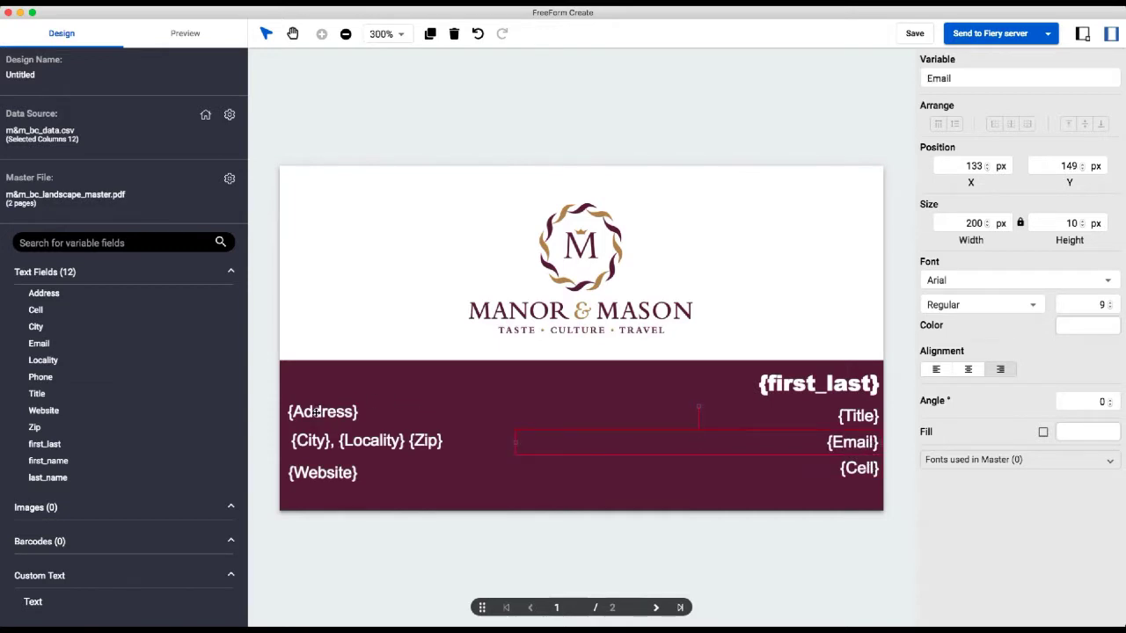
left_click_drag(315, 412, 319, 413)
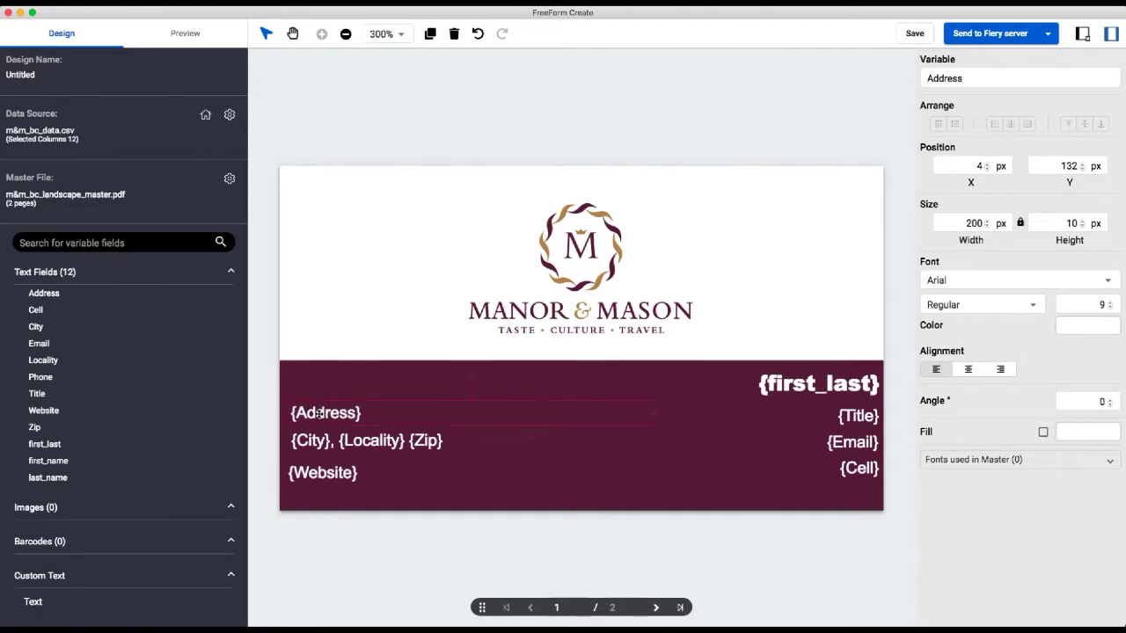
left_click(300, 475)
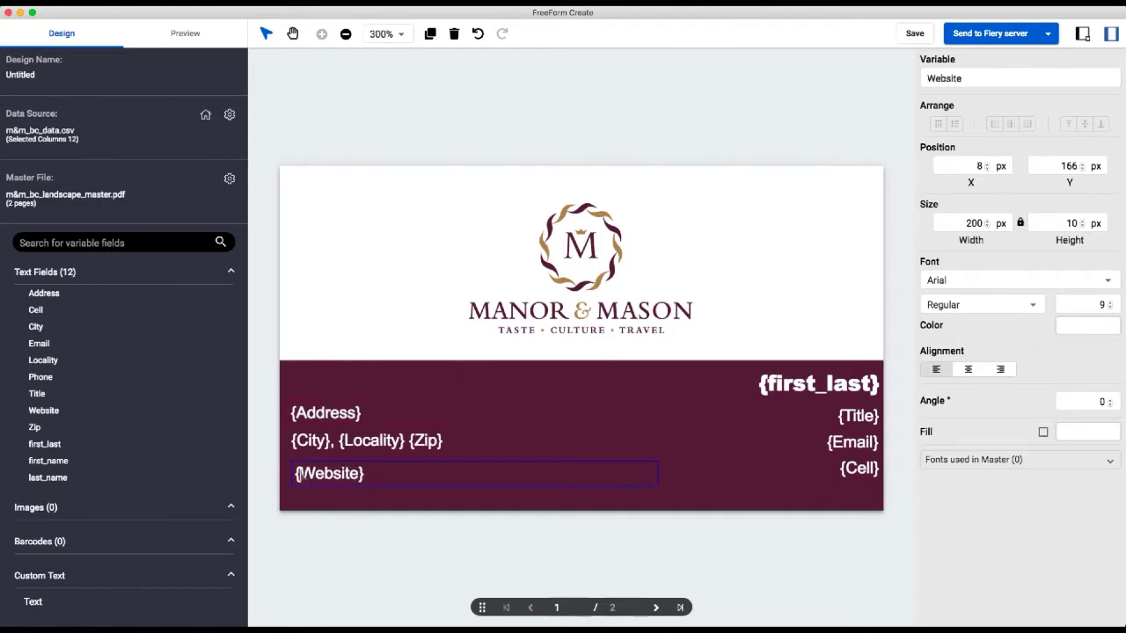
left_click(309, 504)
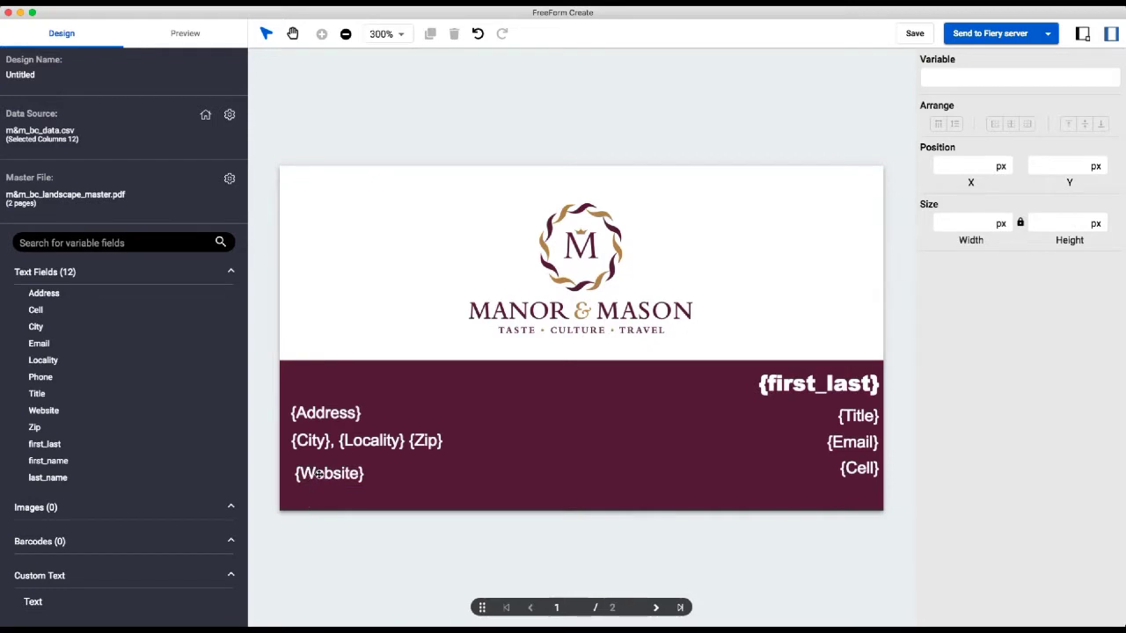
left_click_drag(319, 473, 314, 472)
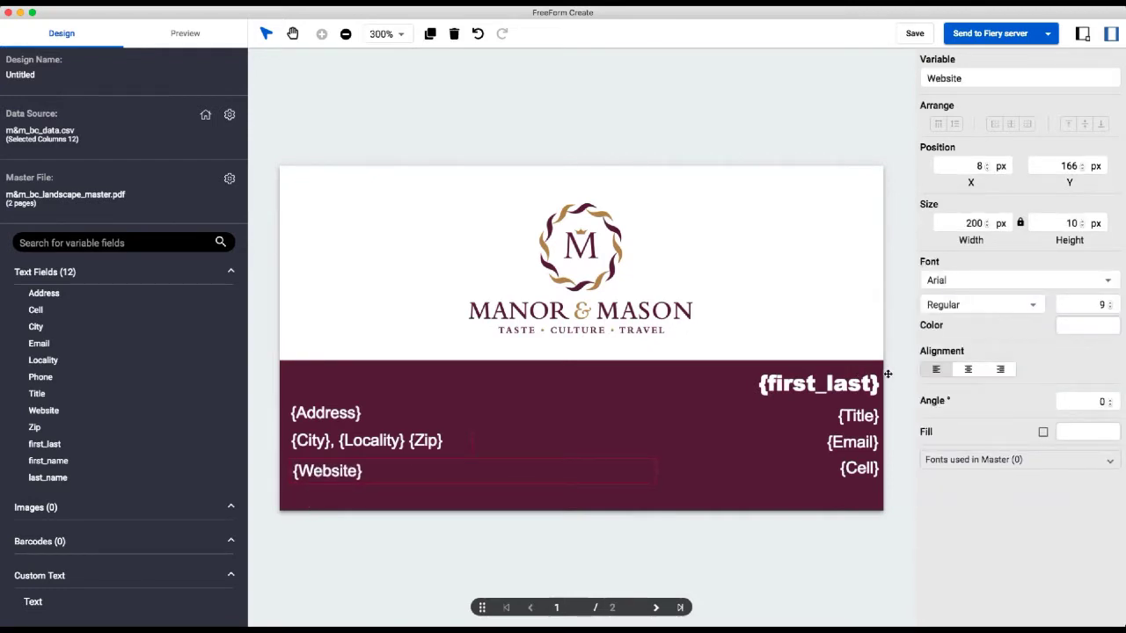
Shift the name, Title, Email and Cell stack inward to X 127
left_click(850, 387)
left_click(852, 416, "shift")
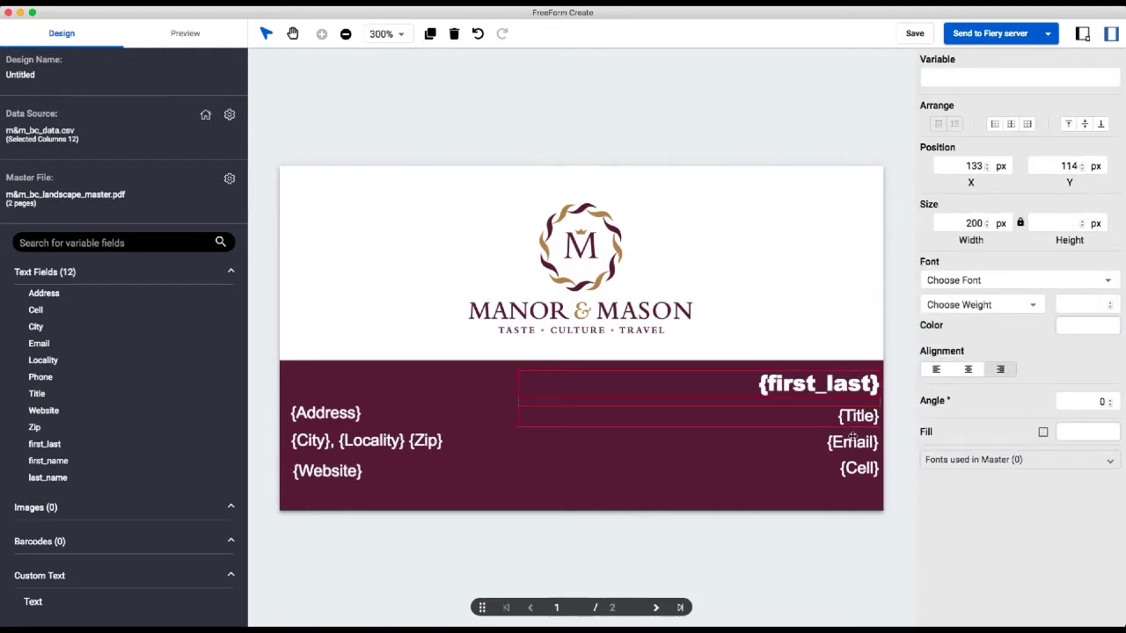
left_click(851, 441, "shift")
left_click(848, 469, "shift")
key("Left")
key("Left")
key("Left")
key("Left")
key("Left")
key("Left")
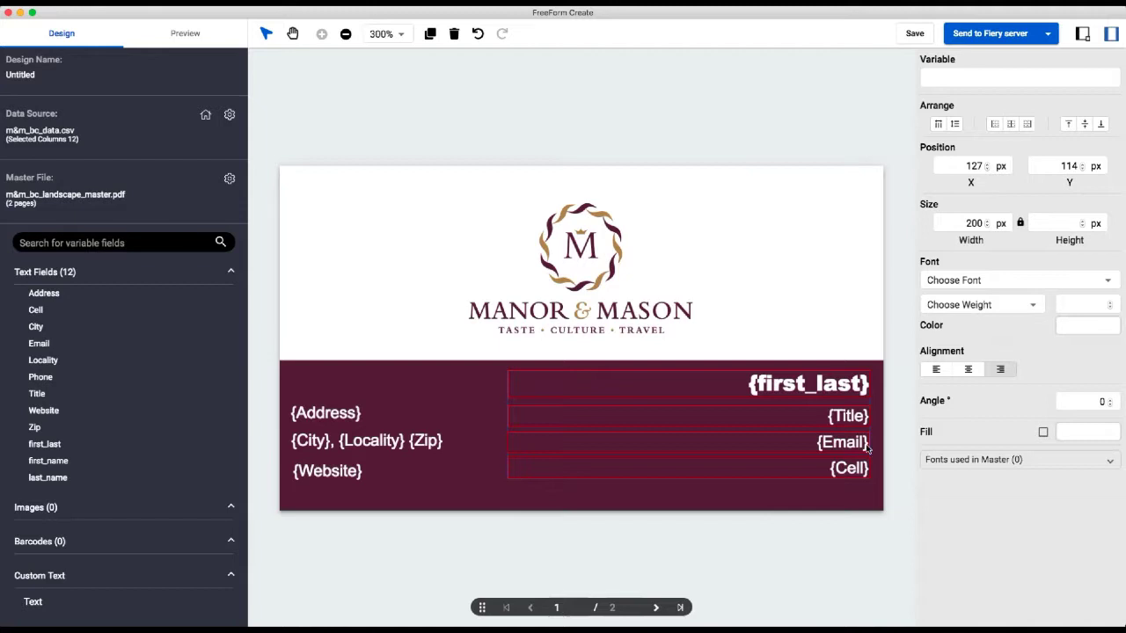
key("Tab")
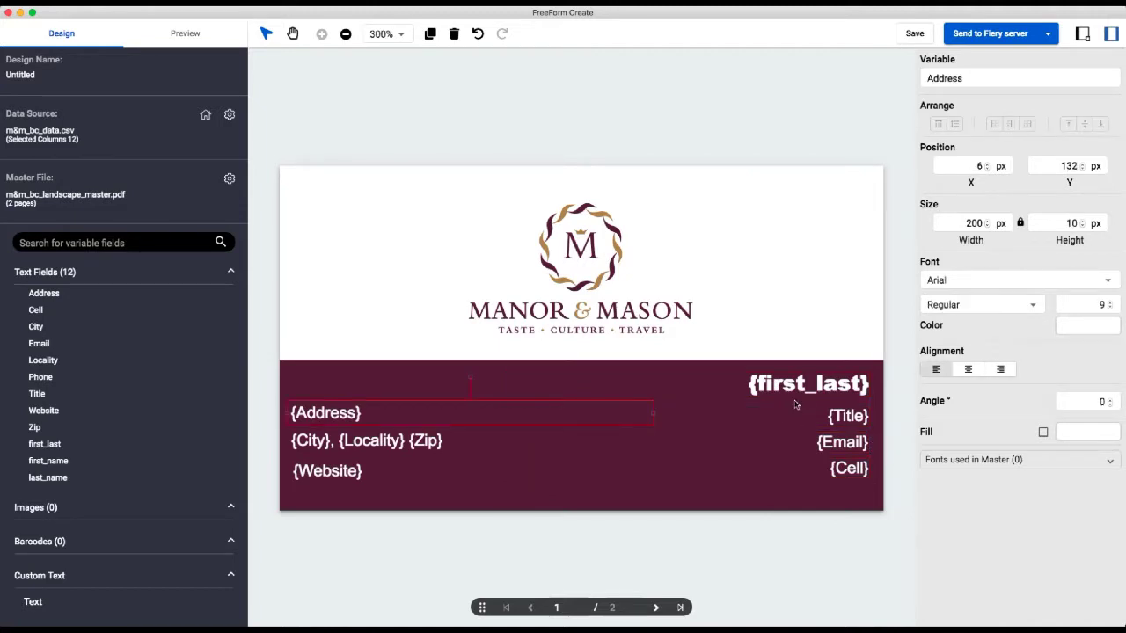
Bottom-align Address with Title, the city line with Email, and Website with Cell
left_click(850, 417, "shift")
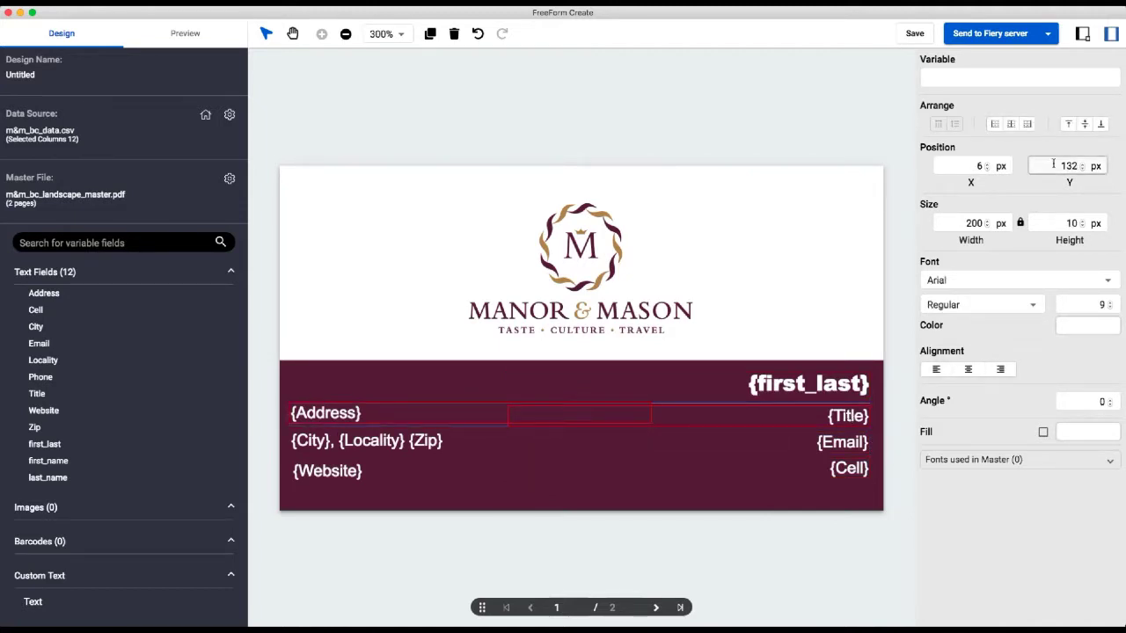
left_click(1103, 124)
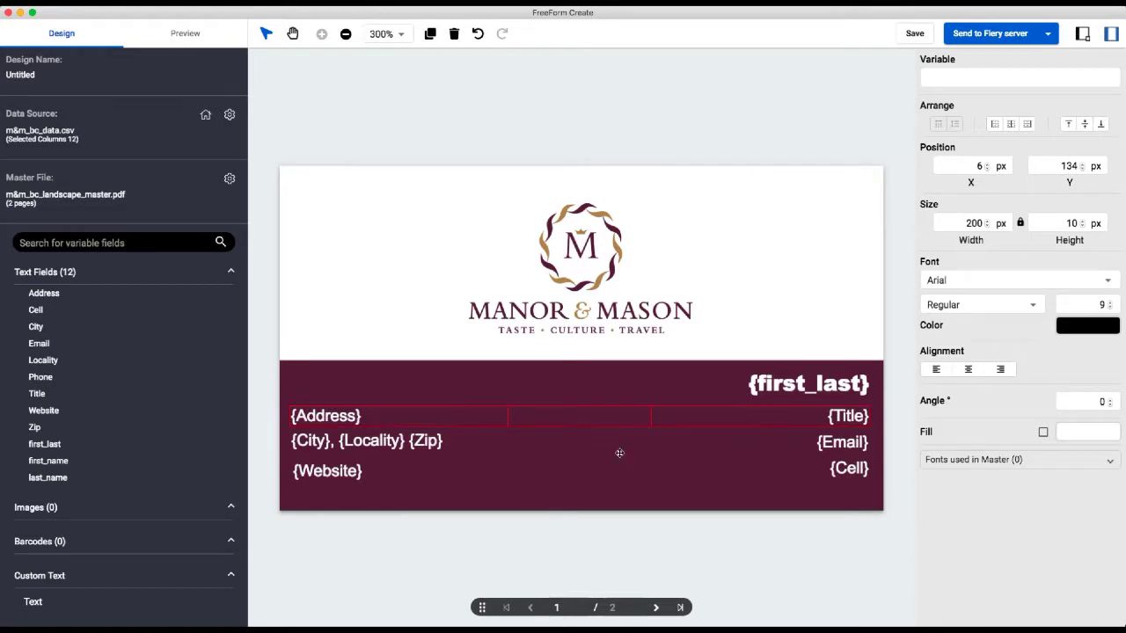
left_click(348, 439)
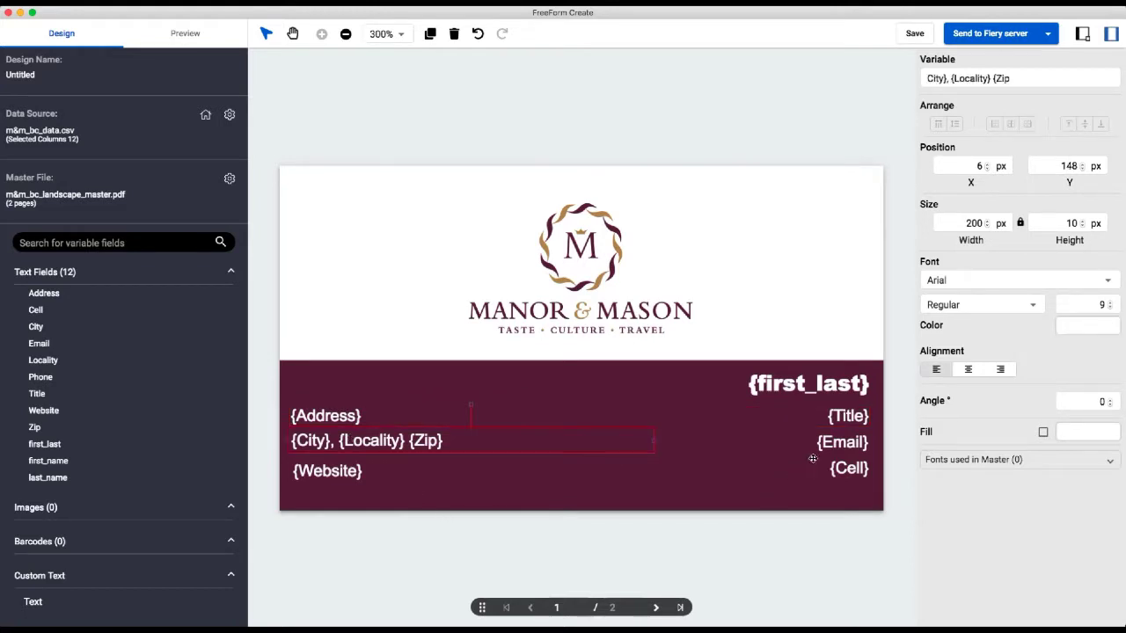
left_click(836, 444, "shift")
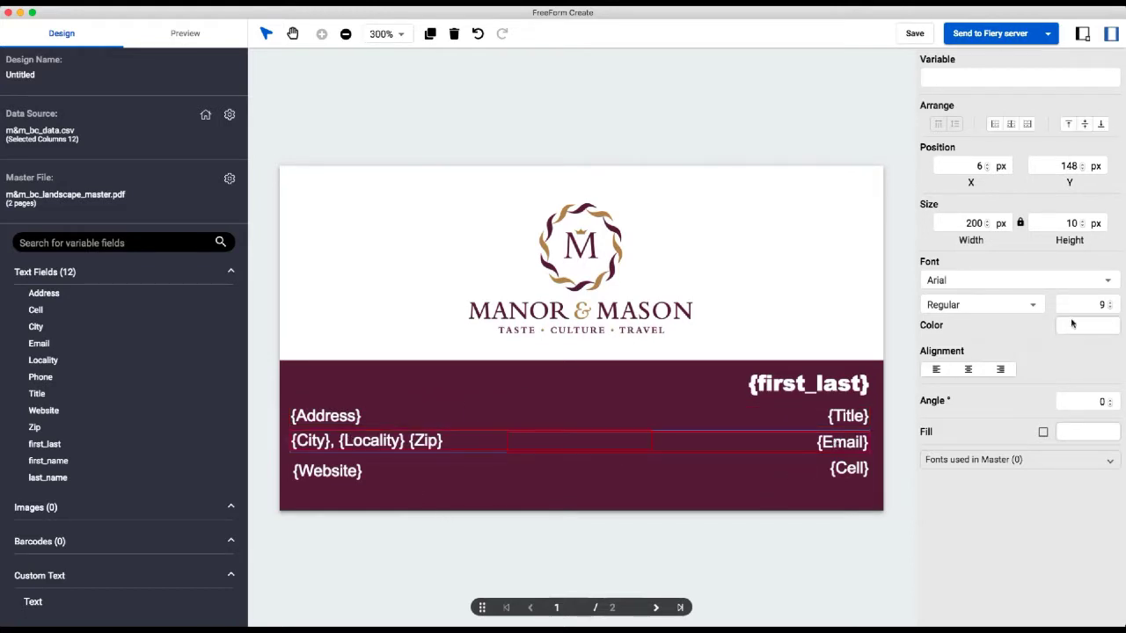
left_click(1100, 124)
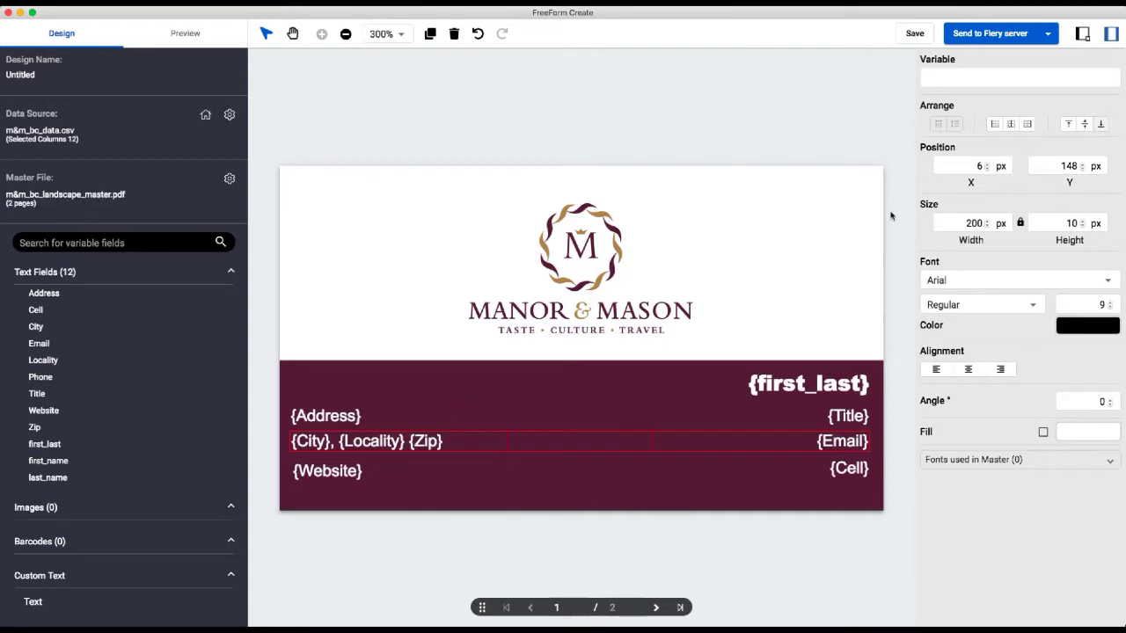
left_click(323, 478)
left_click(840, 473, "shift")
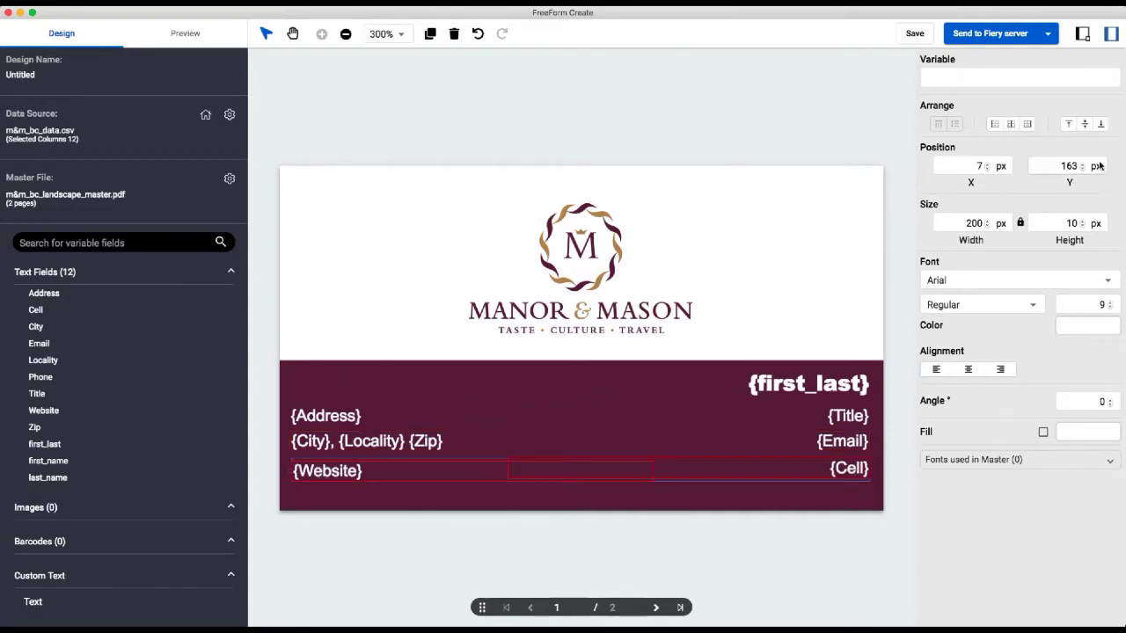
left_click(1100, 124)
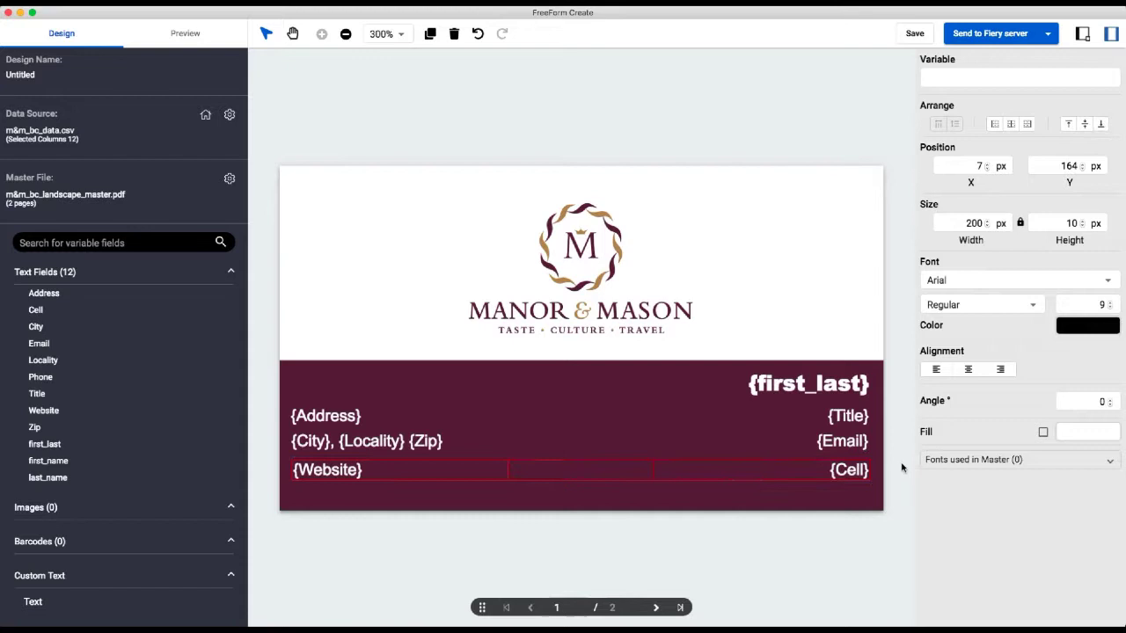
Distribute Title, Email, Cell and the Address, city, Website column vertically
left_click(851, 415)
left_click(851, 440, "shift")
left_click(852, 472, "shift")
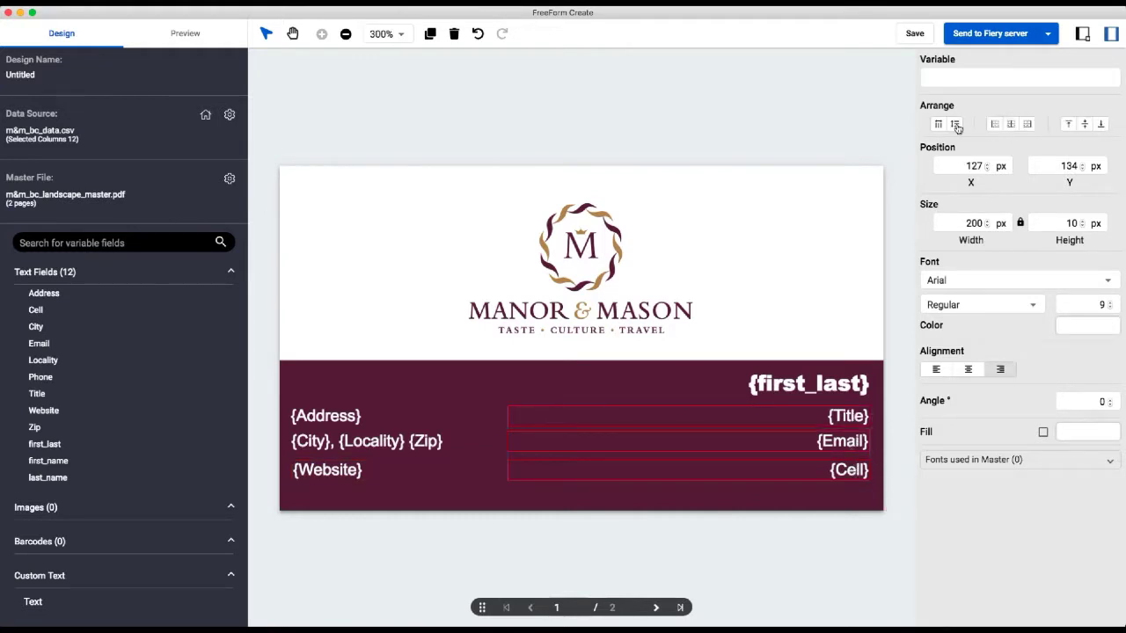
left_click(956, 125)
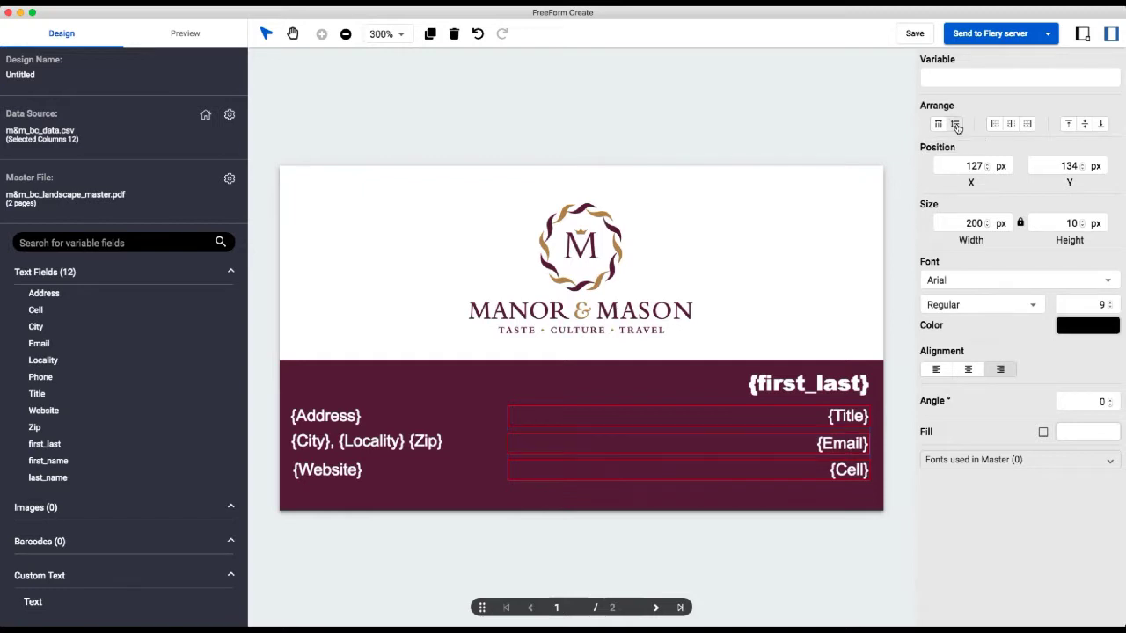
left_click(315, 415)
left_click(315, 447, "shift")
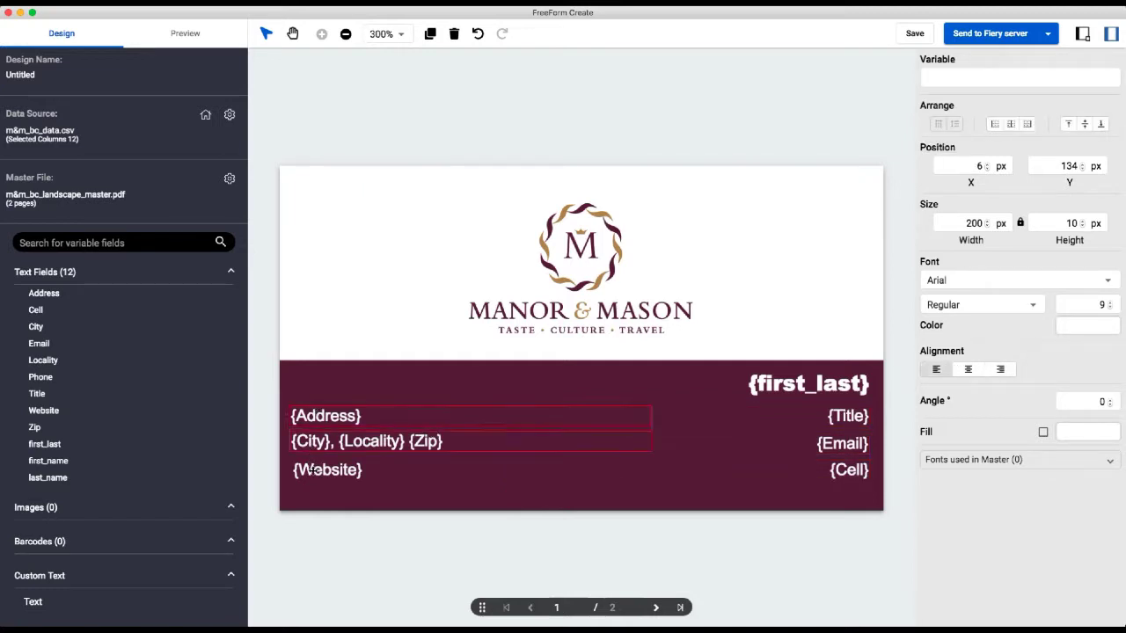
left_click(311, 469, "shift")
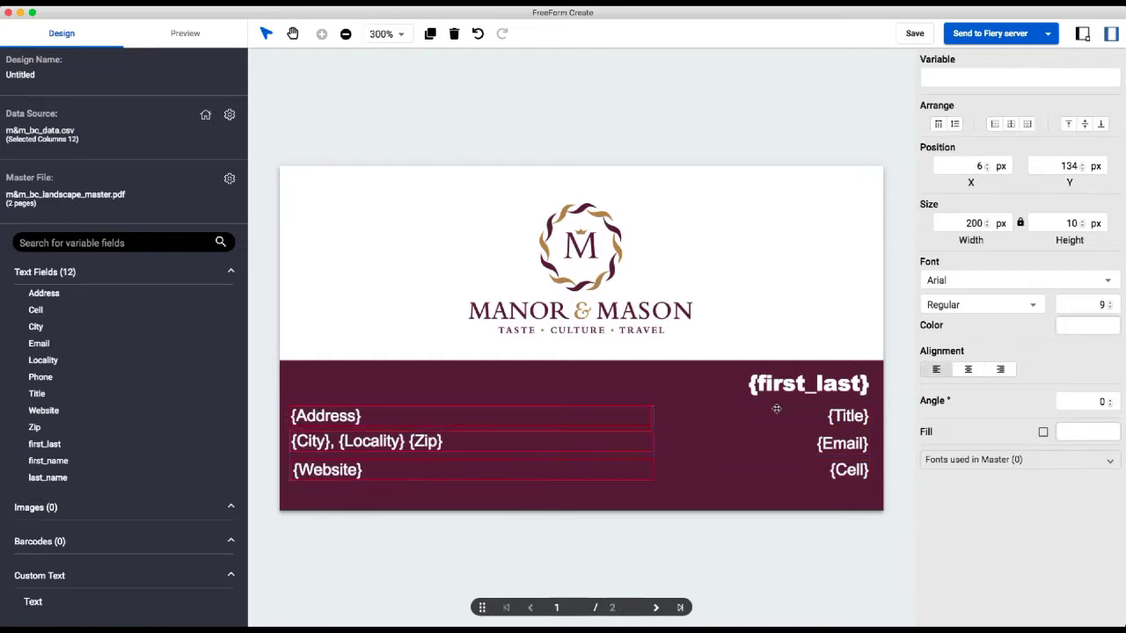
left_click(957, 125)
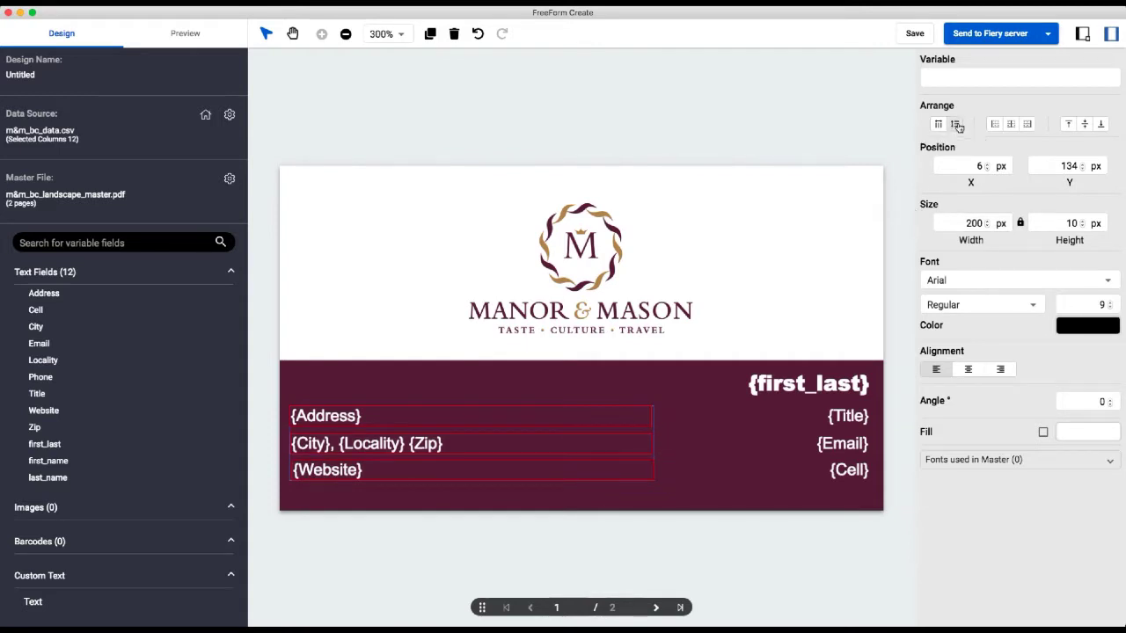
Check each field's placement, then preview the card merged with the first of 7 records
left_click(658, 509)
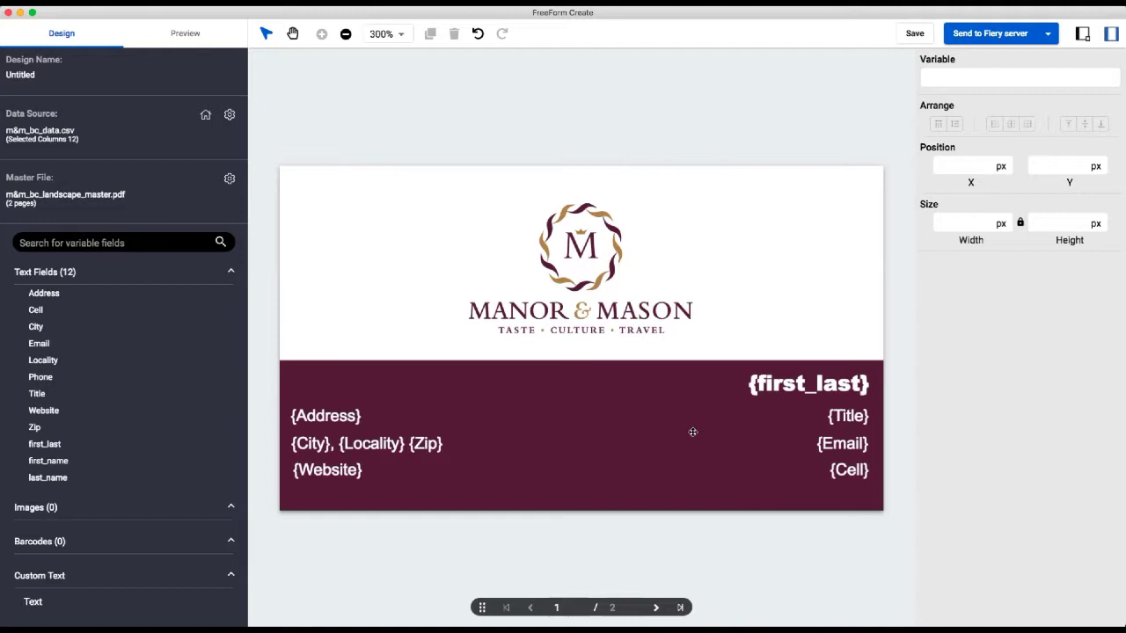
left_click(874, 415)
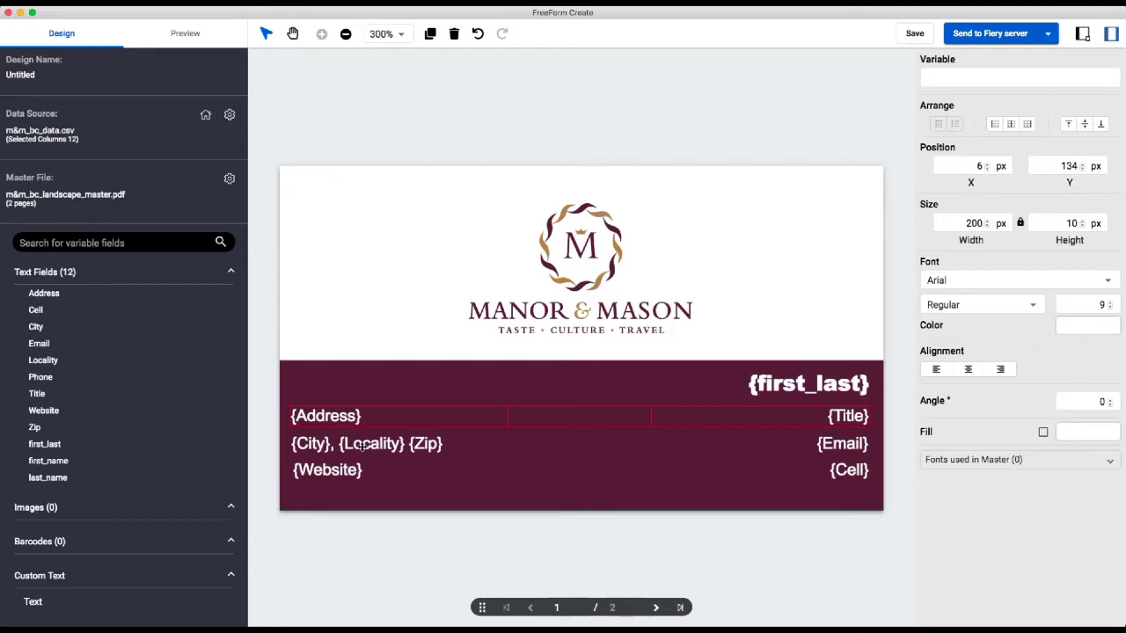
left_click(607, 450)
left_click(832, 445)
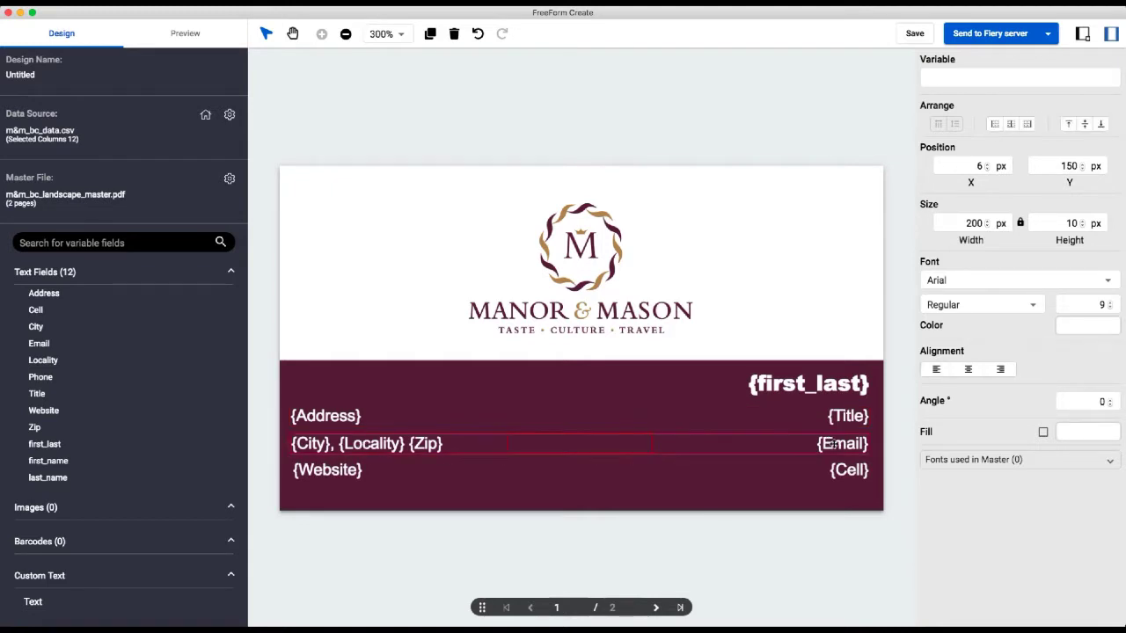
left_click(314, 475)
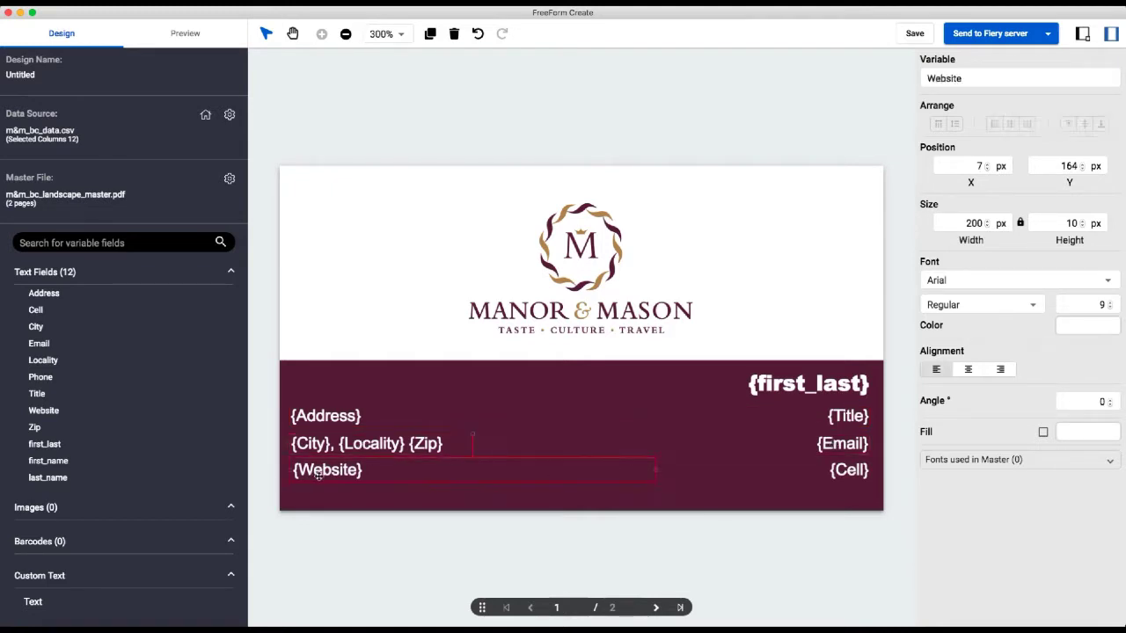
left_click(860, 472)
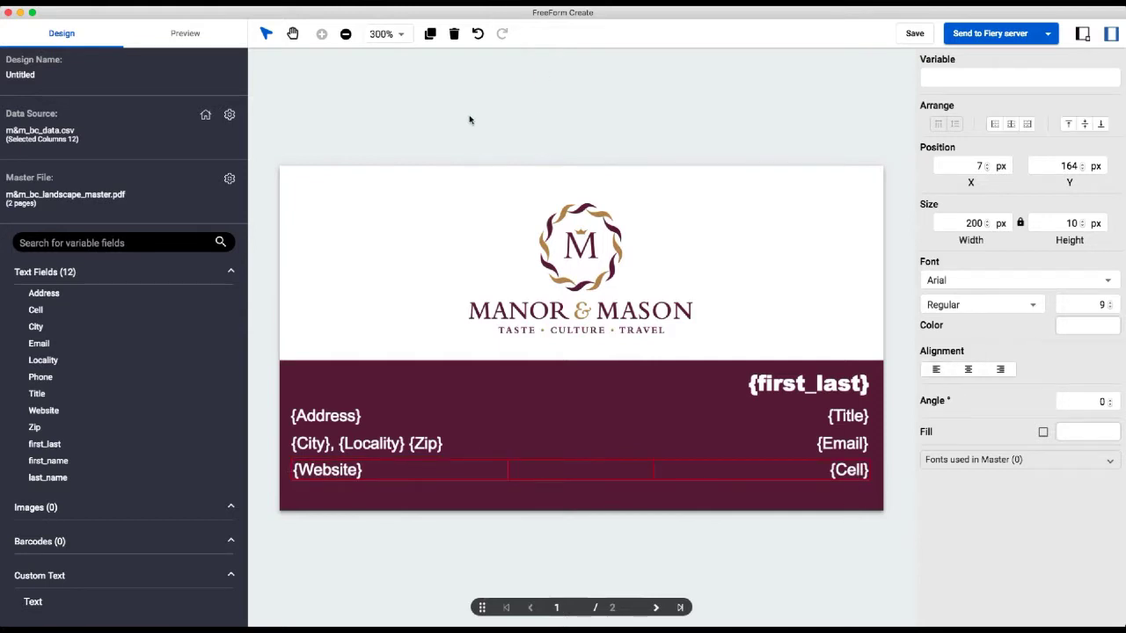
left_click(186, 38)
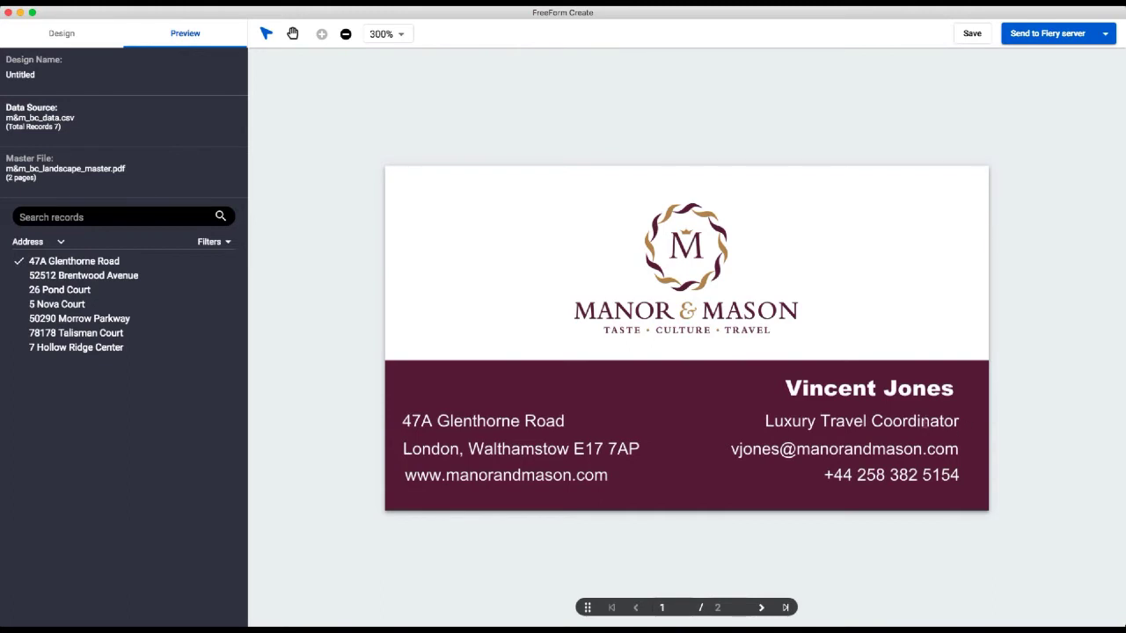
Nudge the right-hand field column to X 128 and preview the merged card again
left_click(50, 35)
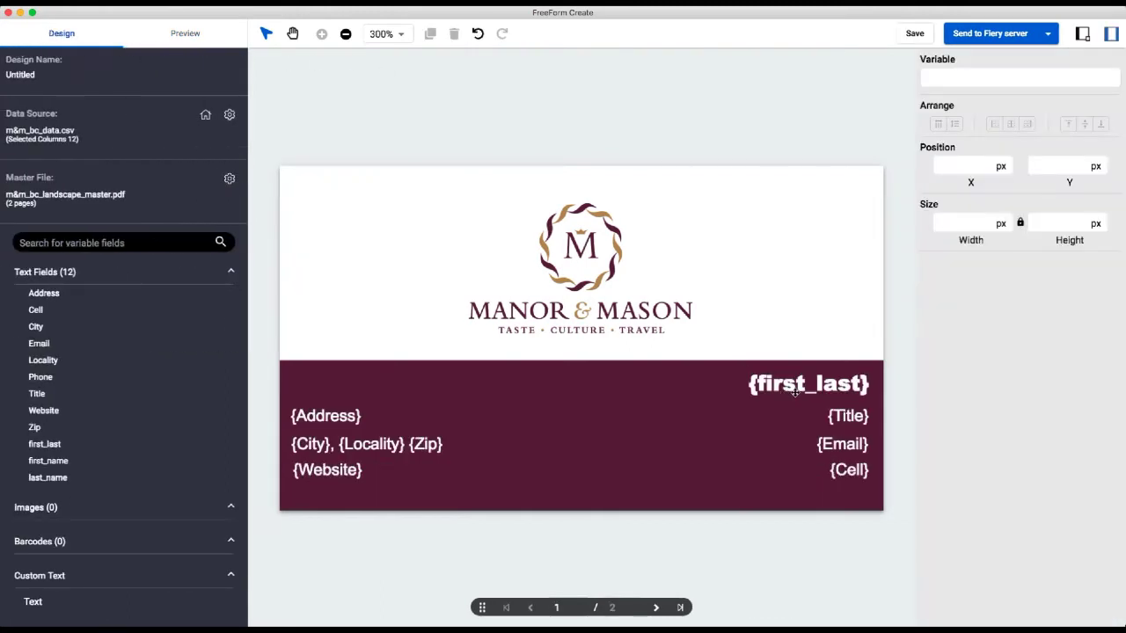
left_click_drag(689, 352, 840, 475)
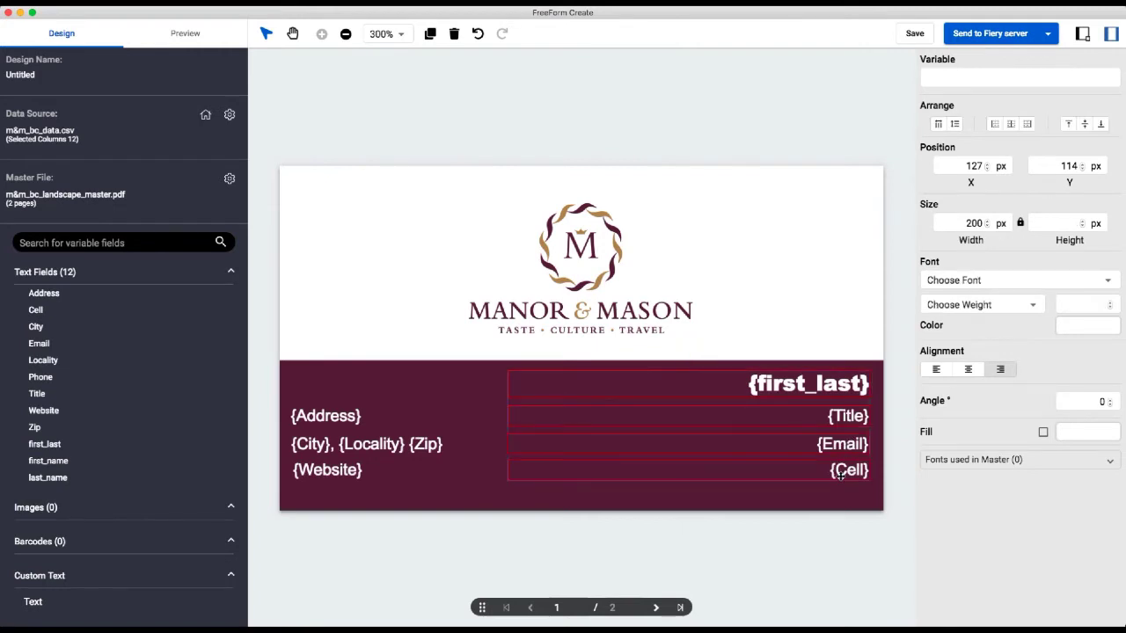
key("Right")
key("Right")
key("Left")
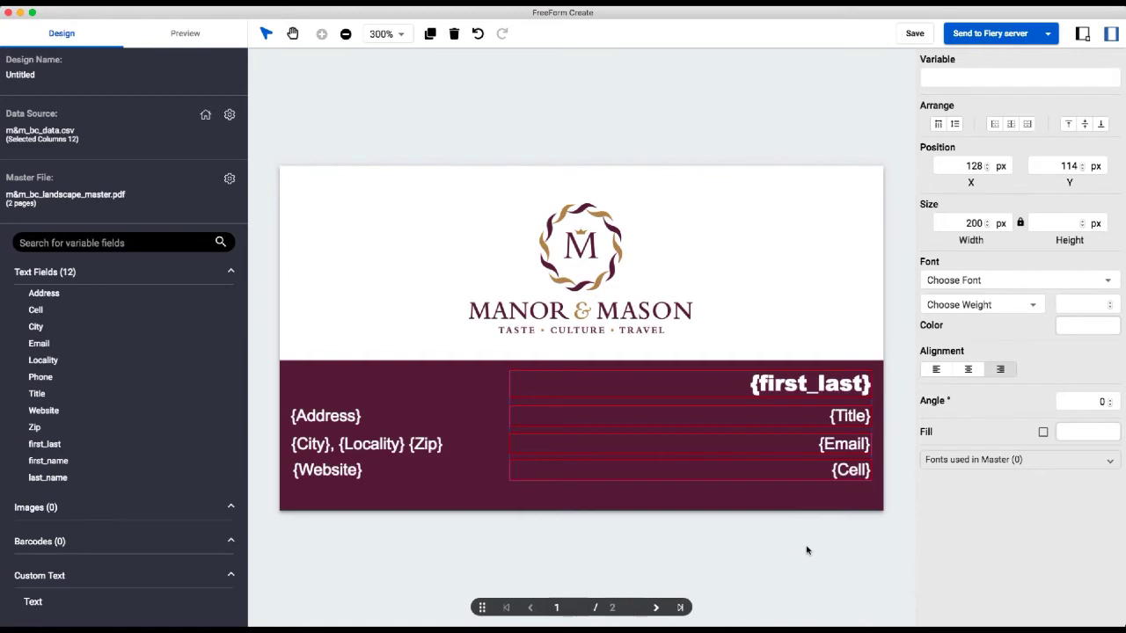
left_click(815, 502)
left_click(180, 33)
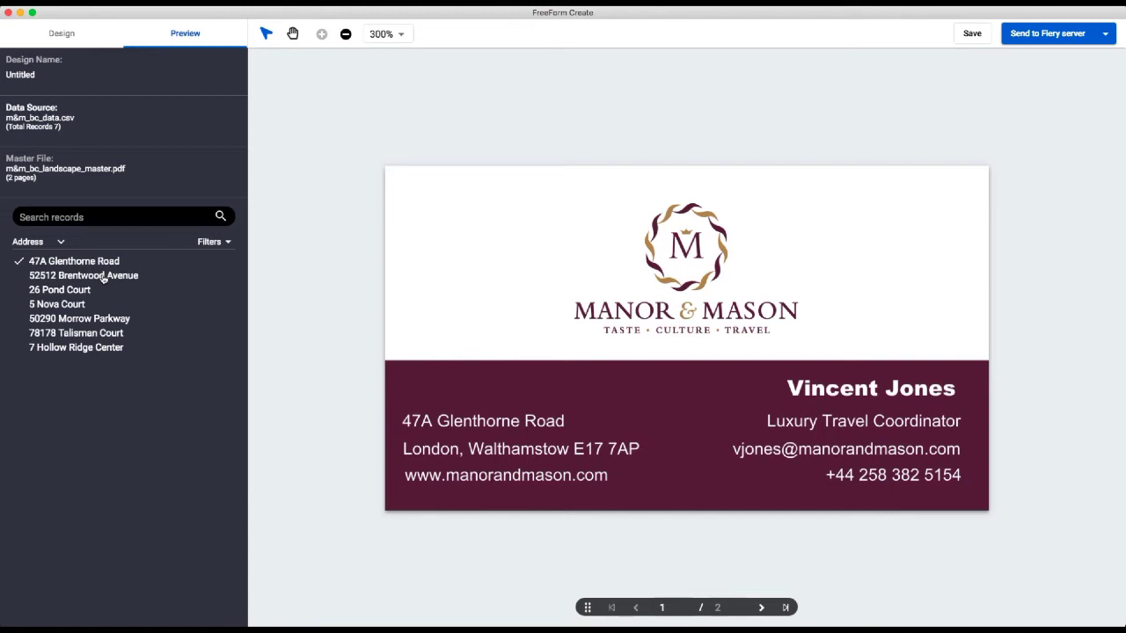
Filter the preview to the longest-address record and view its card
left_click(225, 244)
left_click(194, 262)
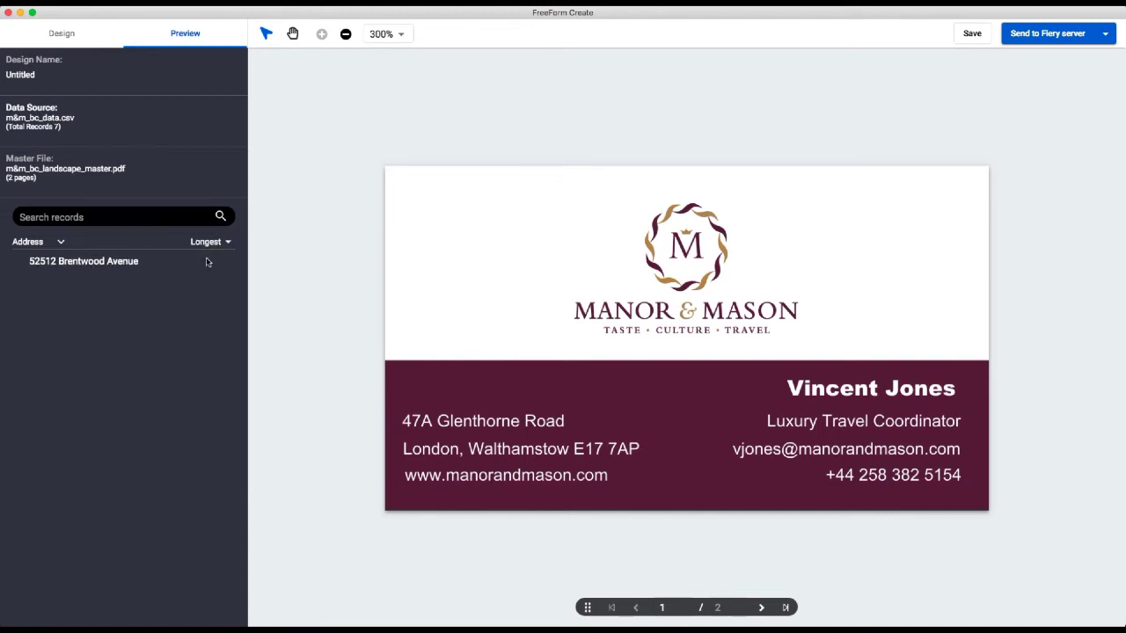
left_click(81, 263)
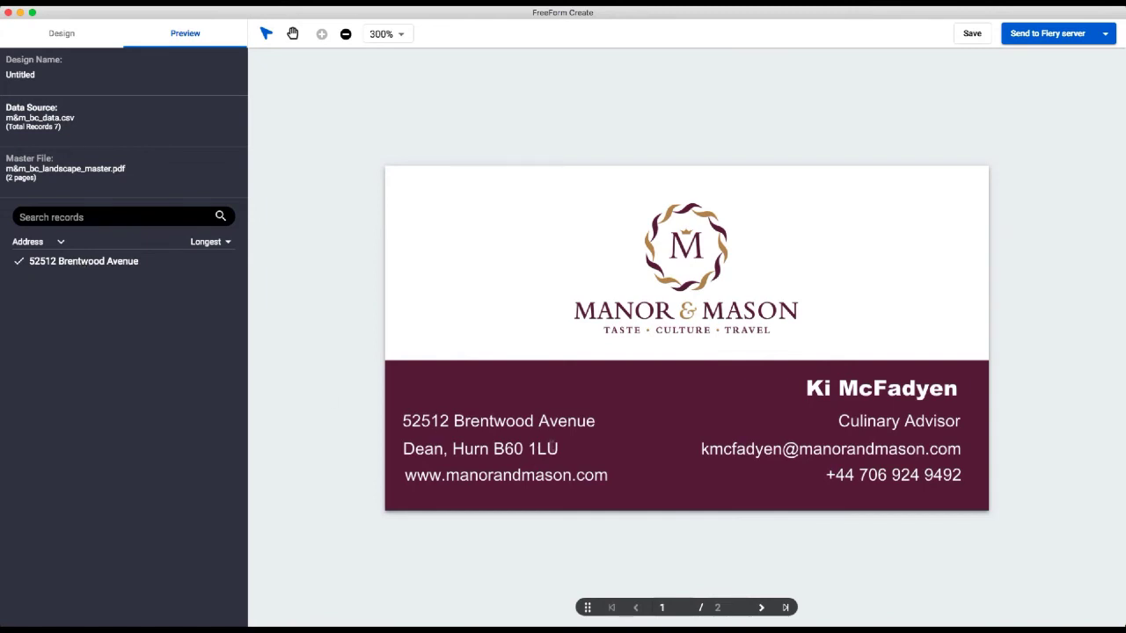
Switch the filter to the shortest-address record and view its card
left_click(226, 243)
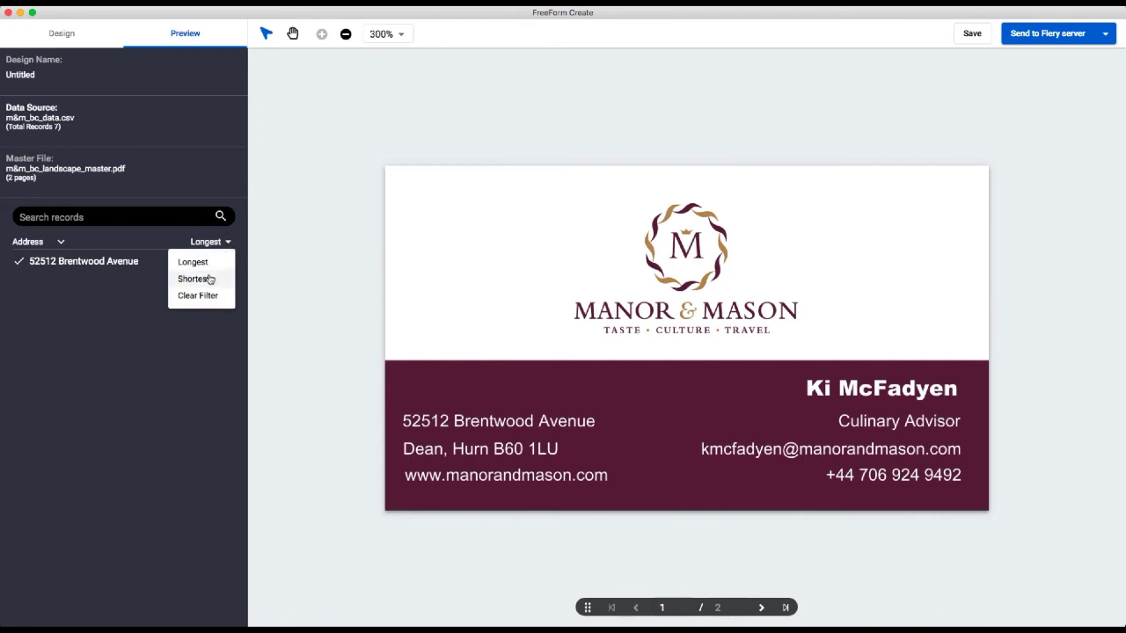
left_click(205, 280)
left_click(69, 261)
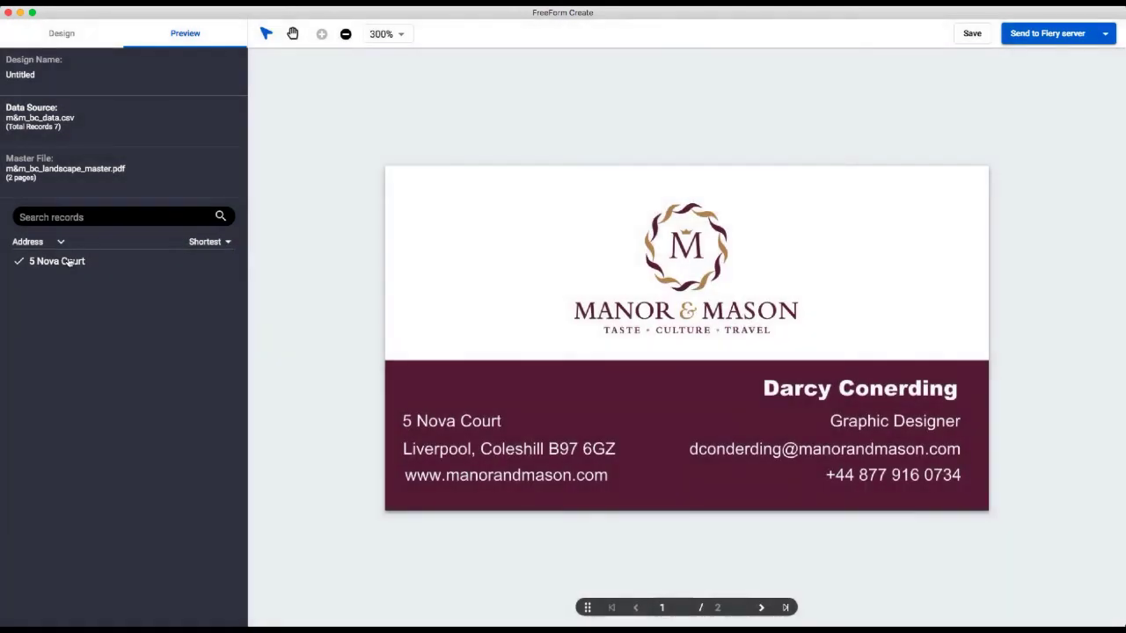
Key the preview filter on Email, showing the longest-email record, then the shortest-email record
left_click(61, 242)
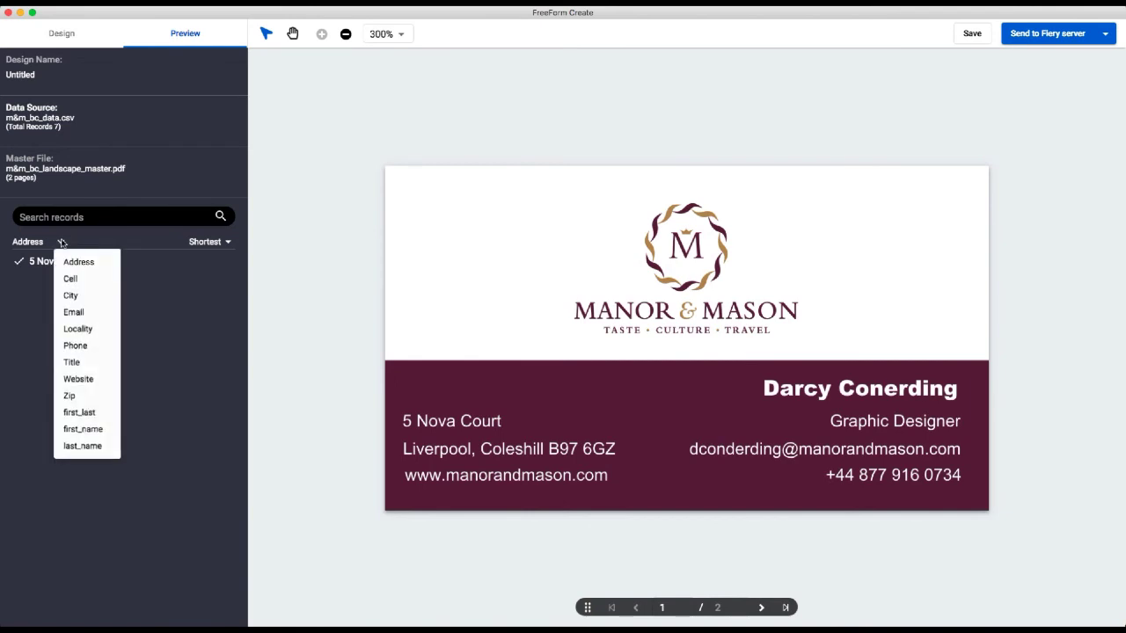
left_click(72, 312)
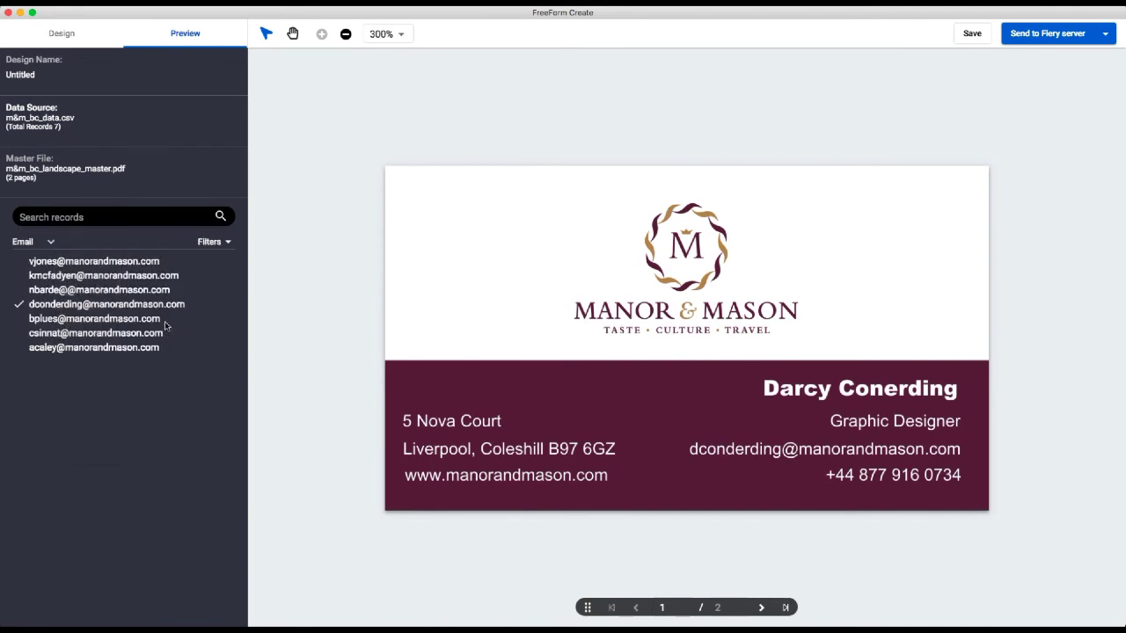
left_click(222, 241)
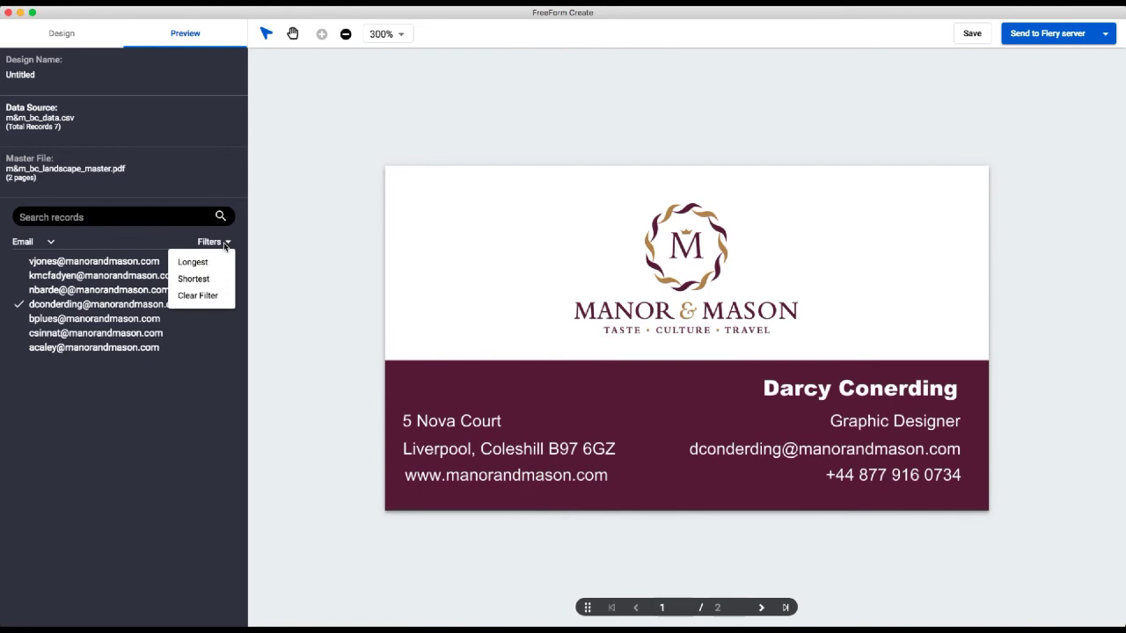
left_click(210, 262)
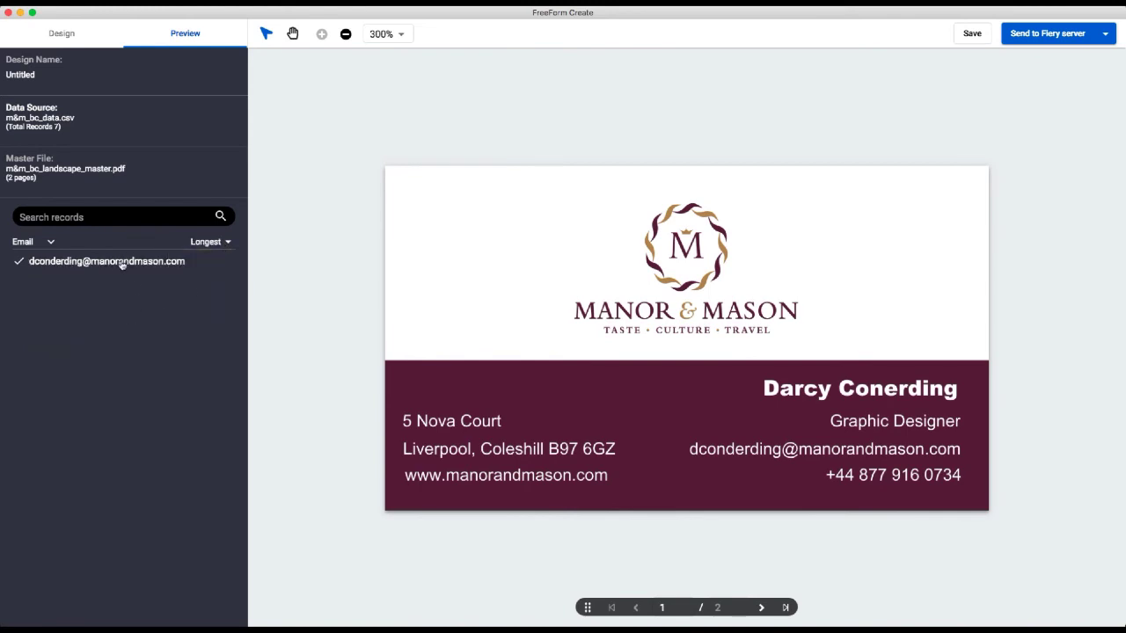
left_click(225, 247)
left_click(196, 279)
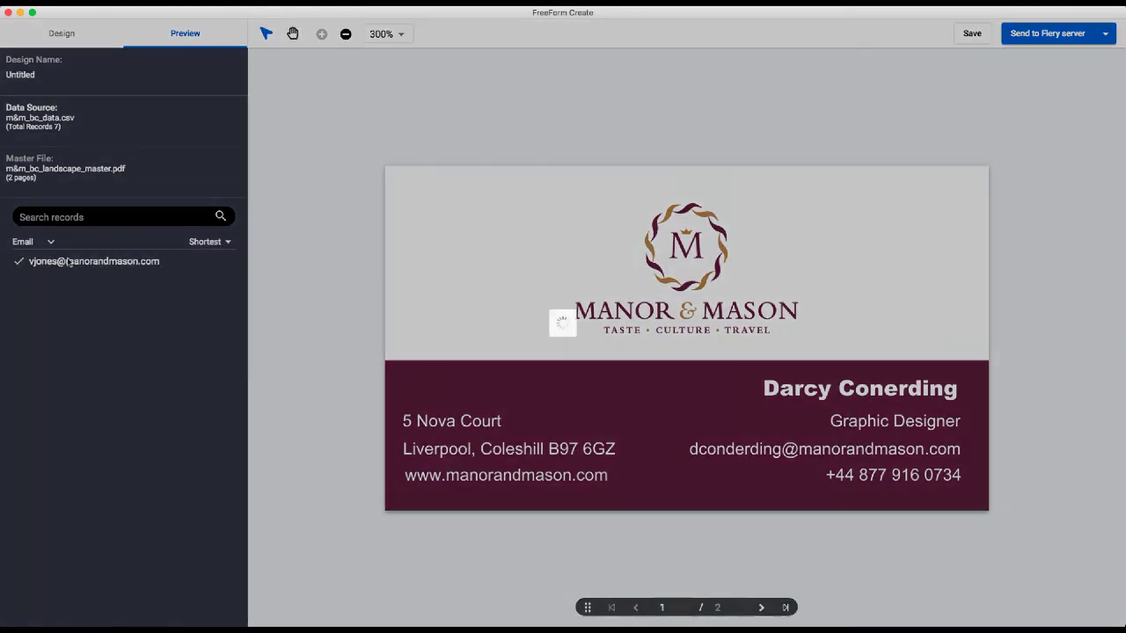